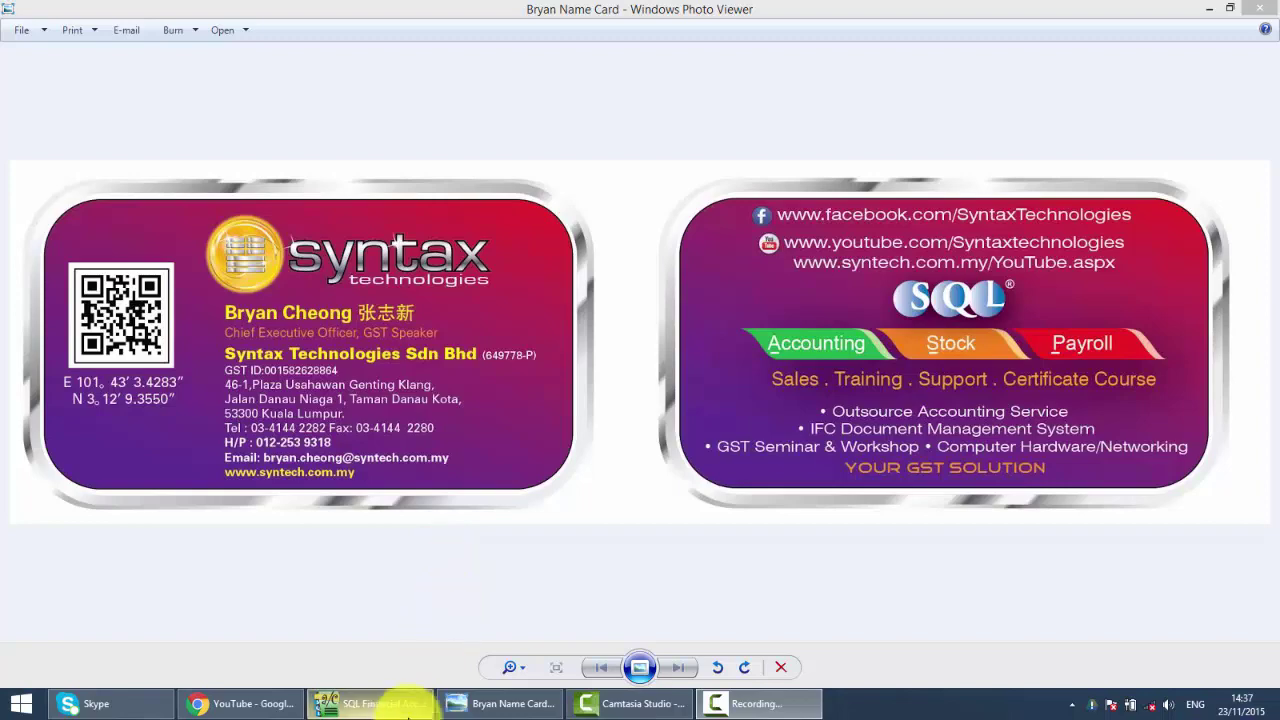
- Open the GST Maintain Tax list in SQL Financial Accounting
left_click(370, 703)
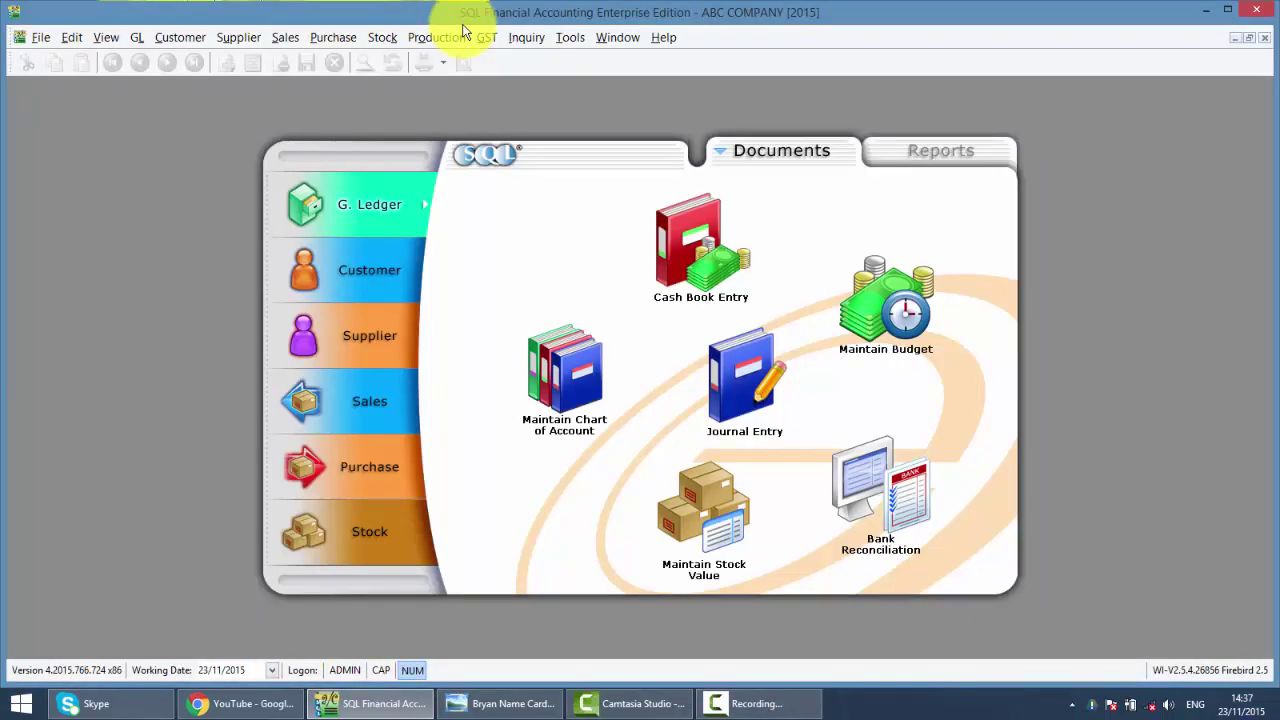
left_click(561, 40)
mouse_move(487, 40)
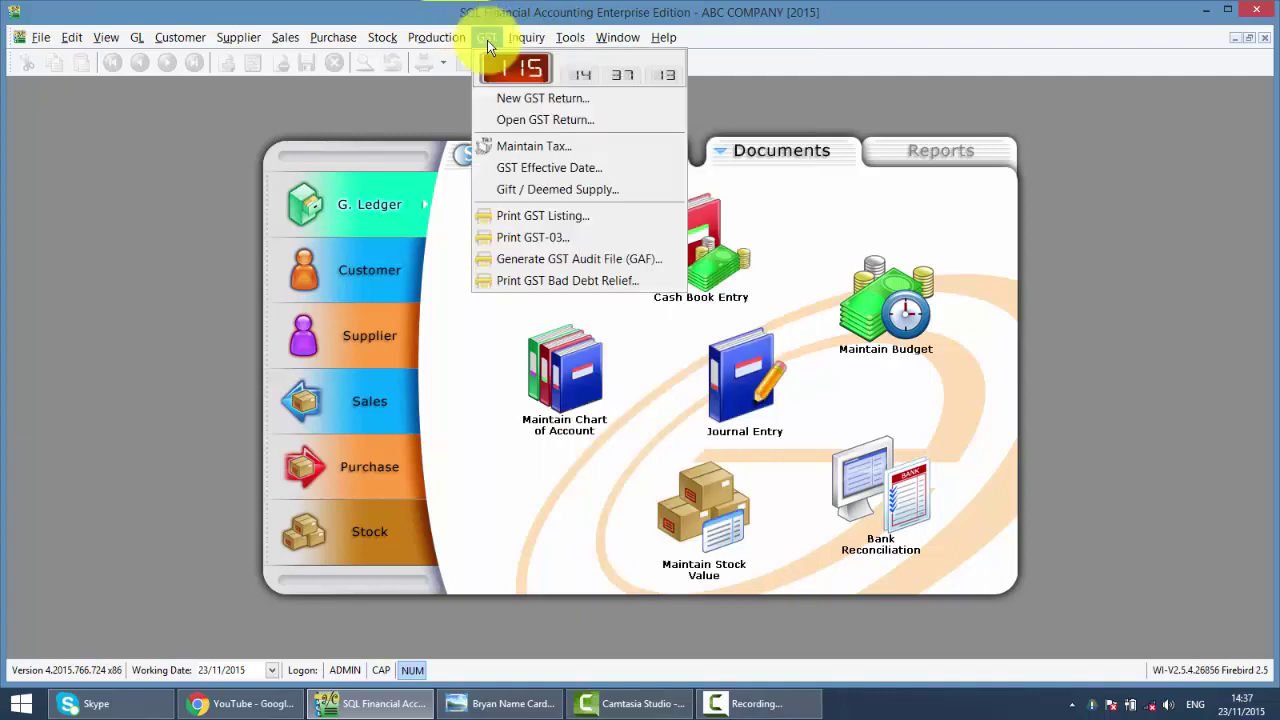
left_click(523, 146)
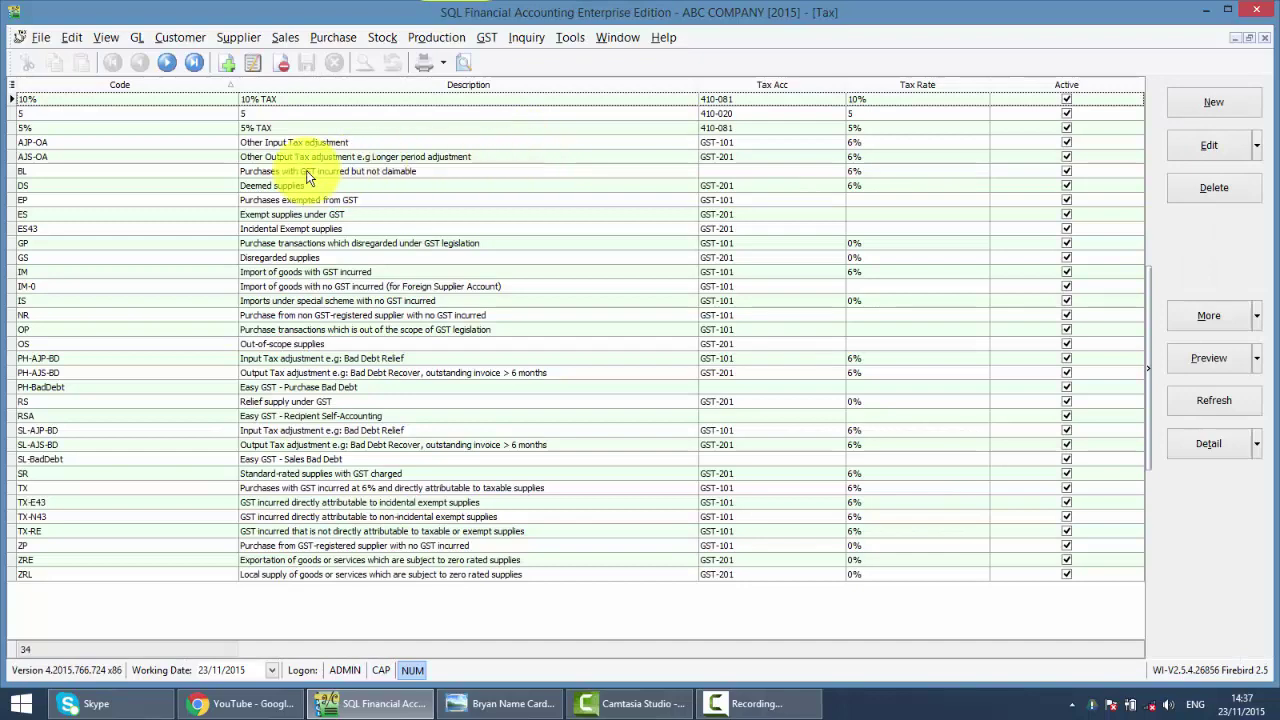
- Sort the tax codes by Code and open RSA, with input tax TX and output tax DS
left_click(100, 259)
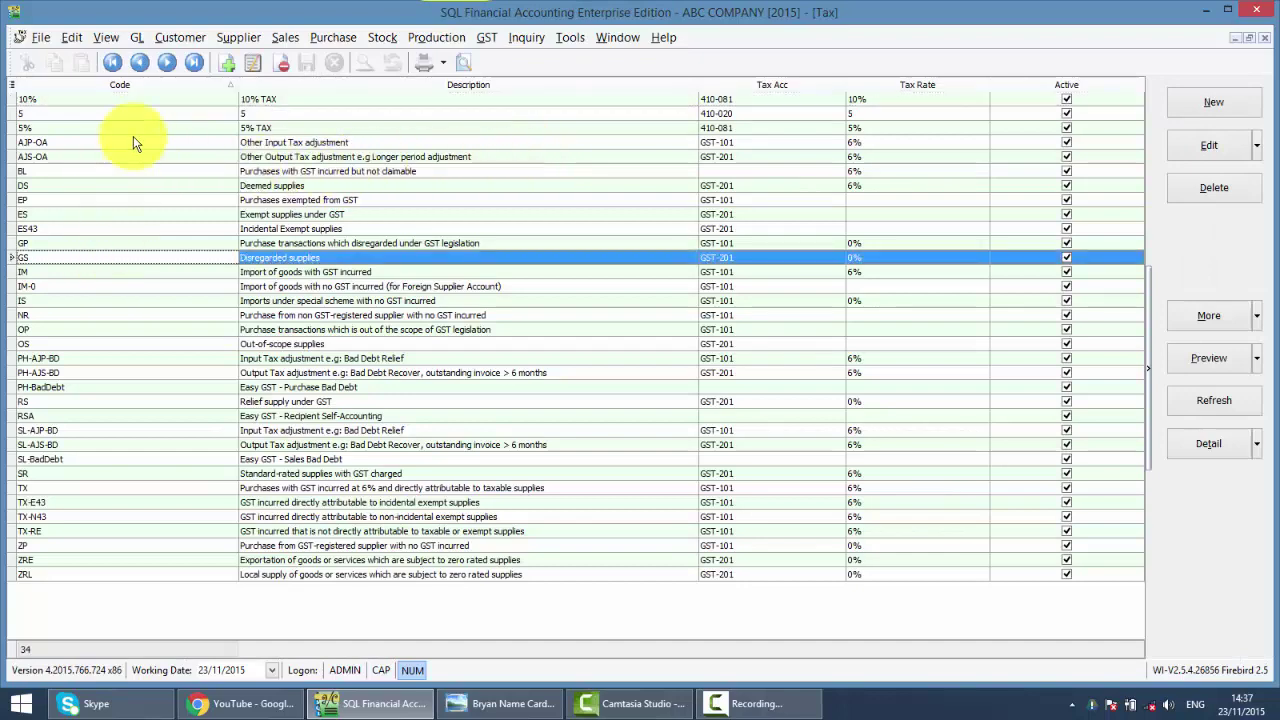
left_click(138, 90)
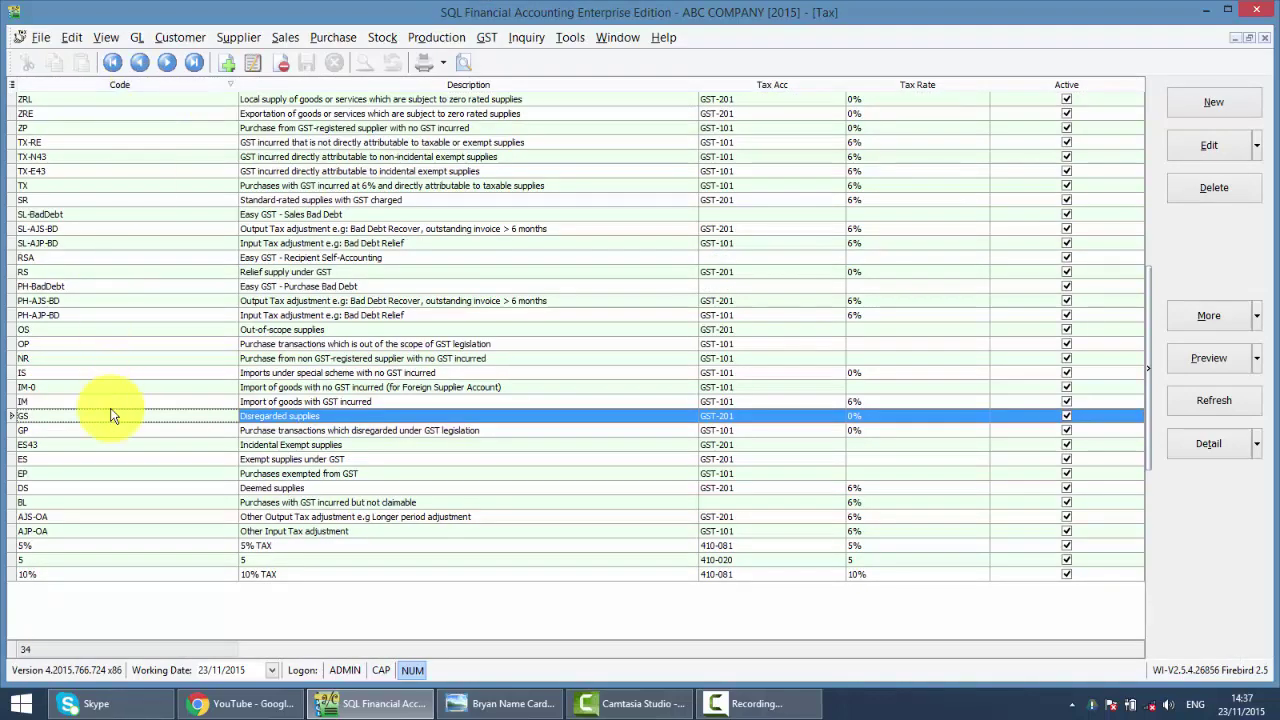
left_click(100, 405)
key("r")
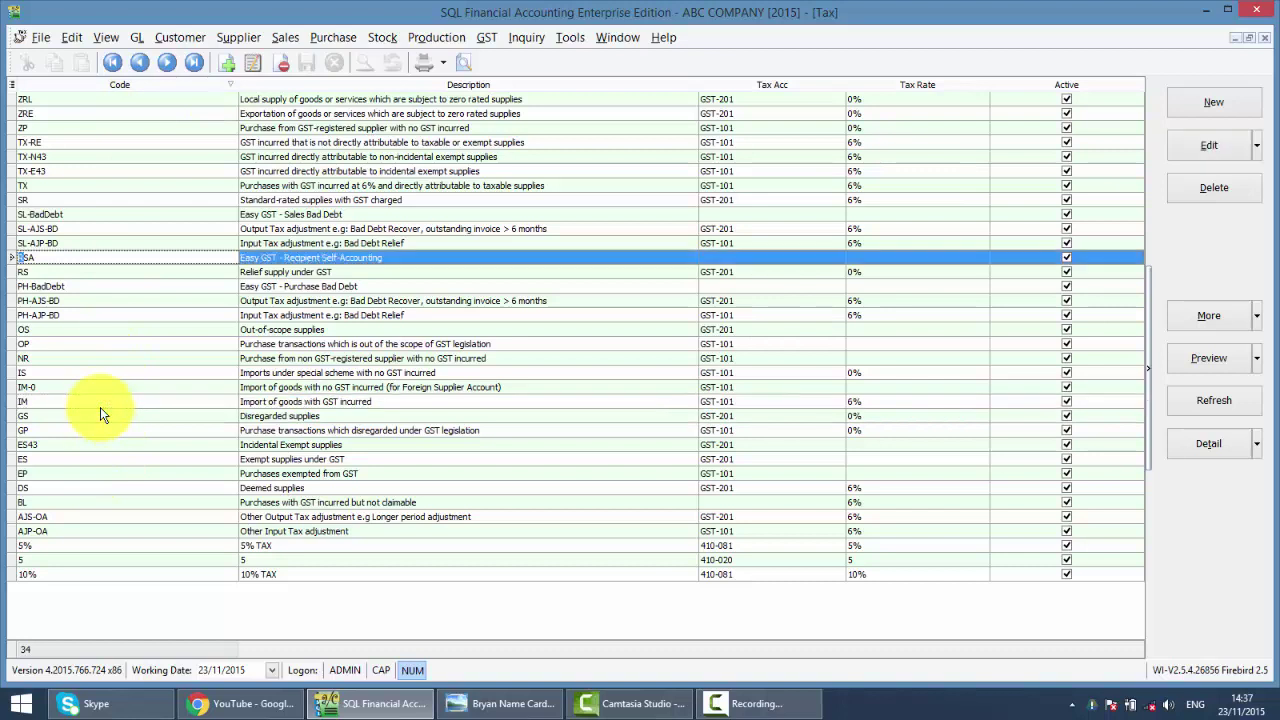
double_click(82, 262)
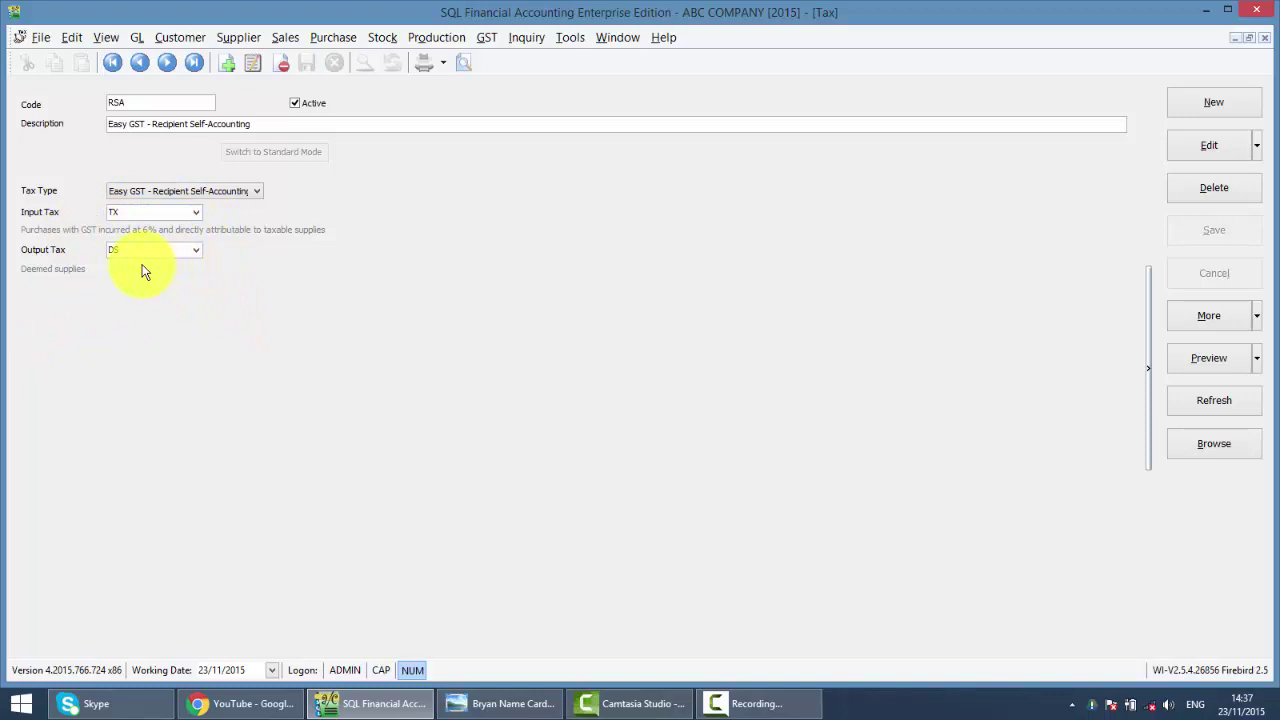
- Close the tax window, then review and close NOKIA CORP LTD's USD supplier record
left_click(1265, 40)
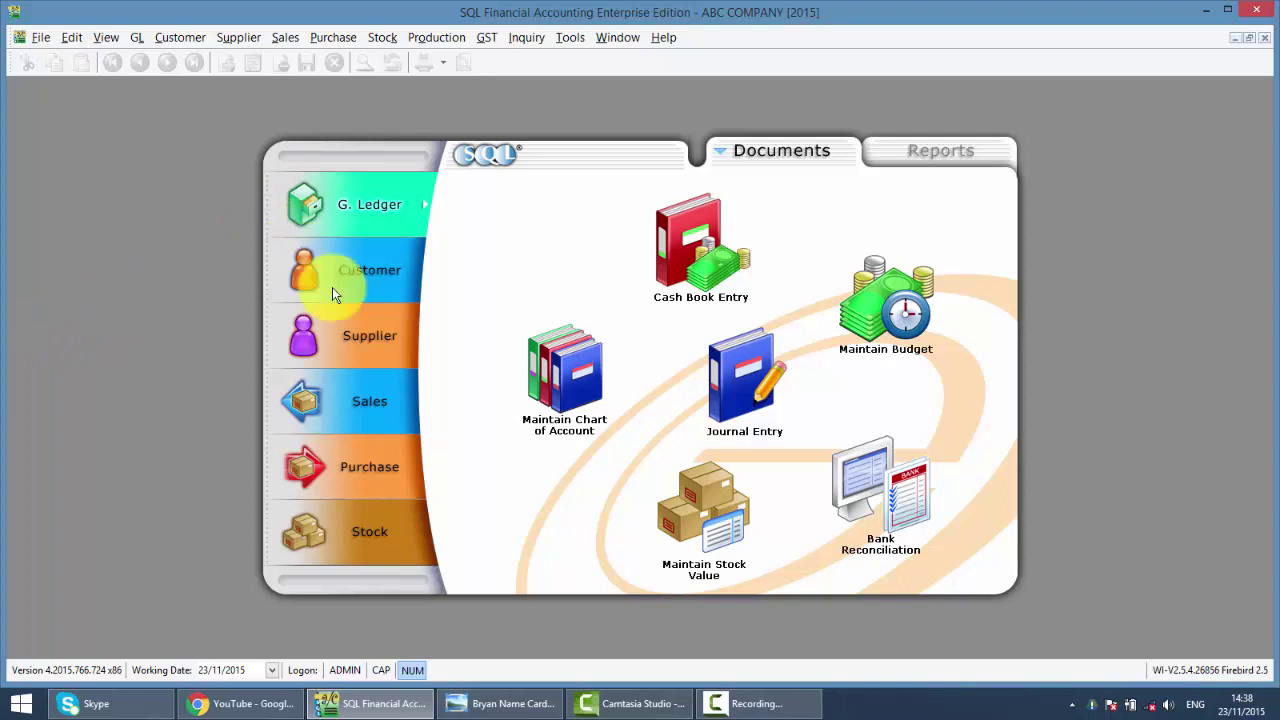
left_click(345, 330)
left_click(551, 333)
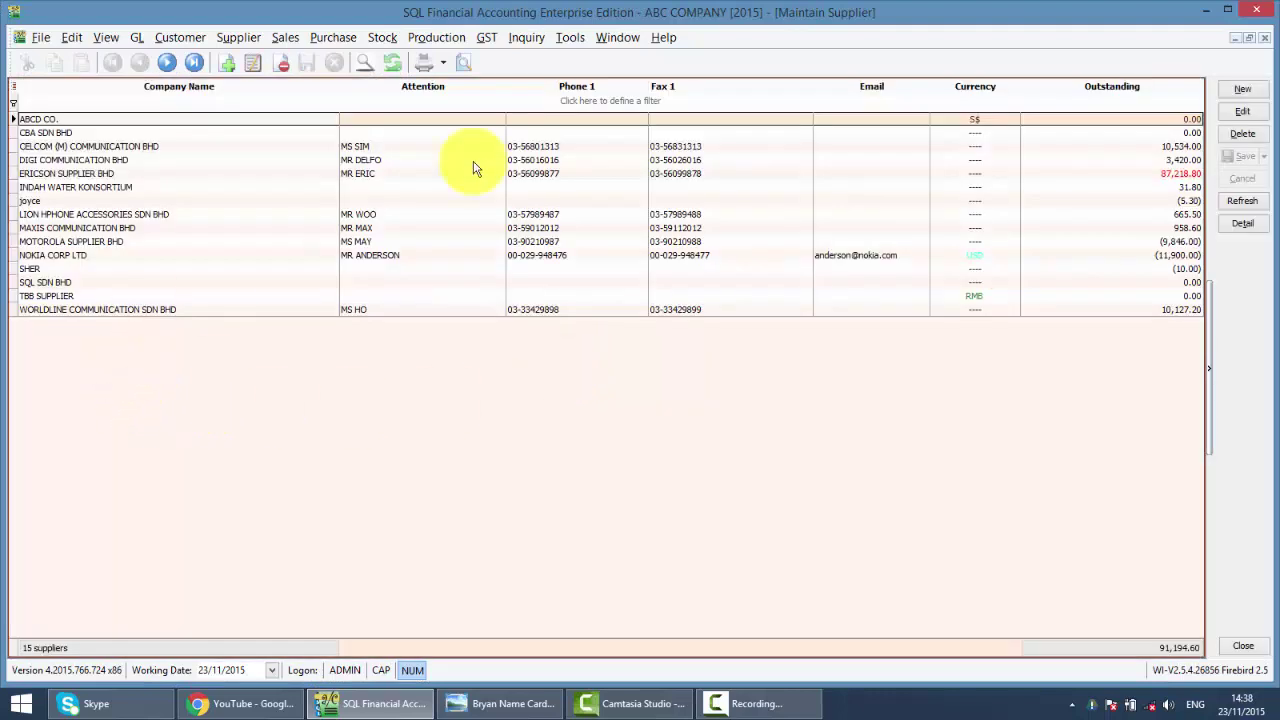
left_click(997, 256)
double_click(997, 256)
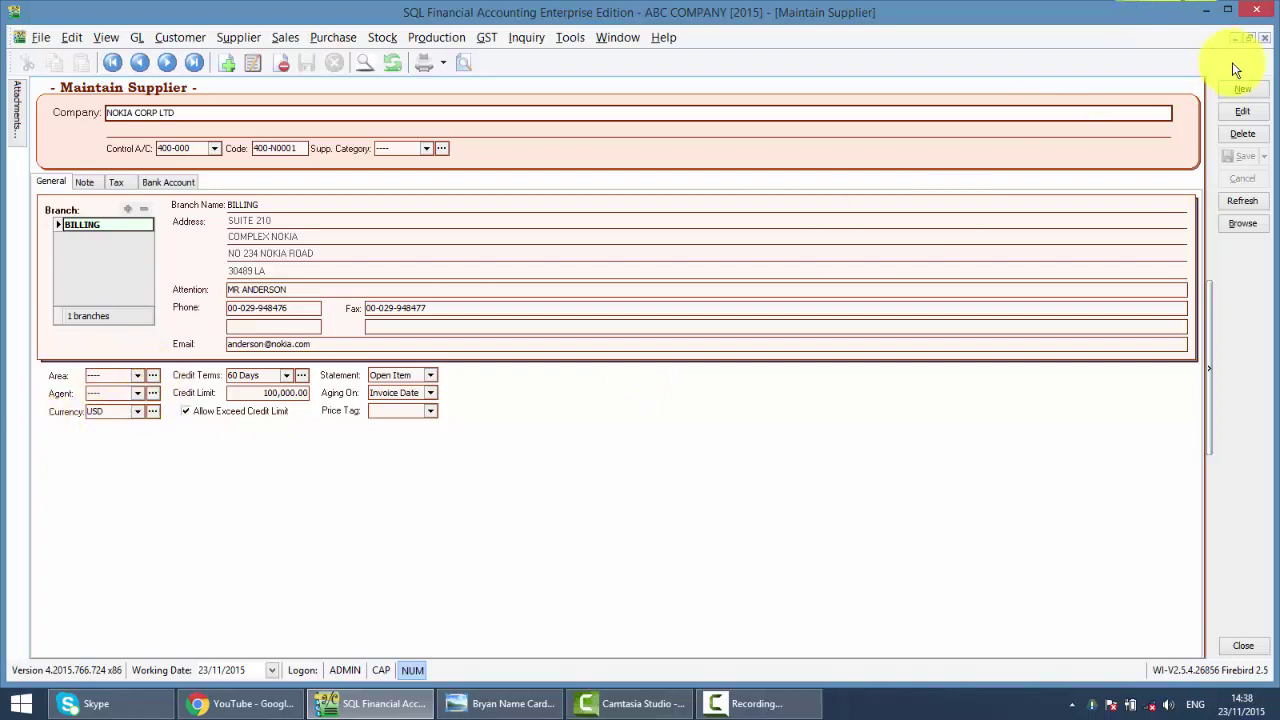
left_click(1263, 40)
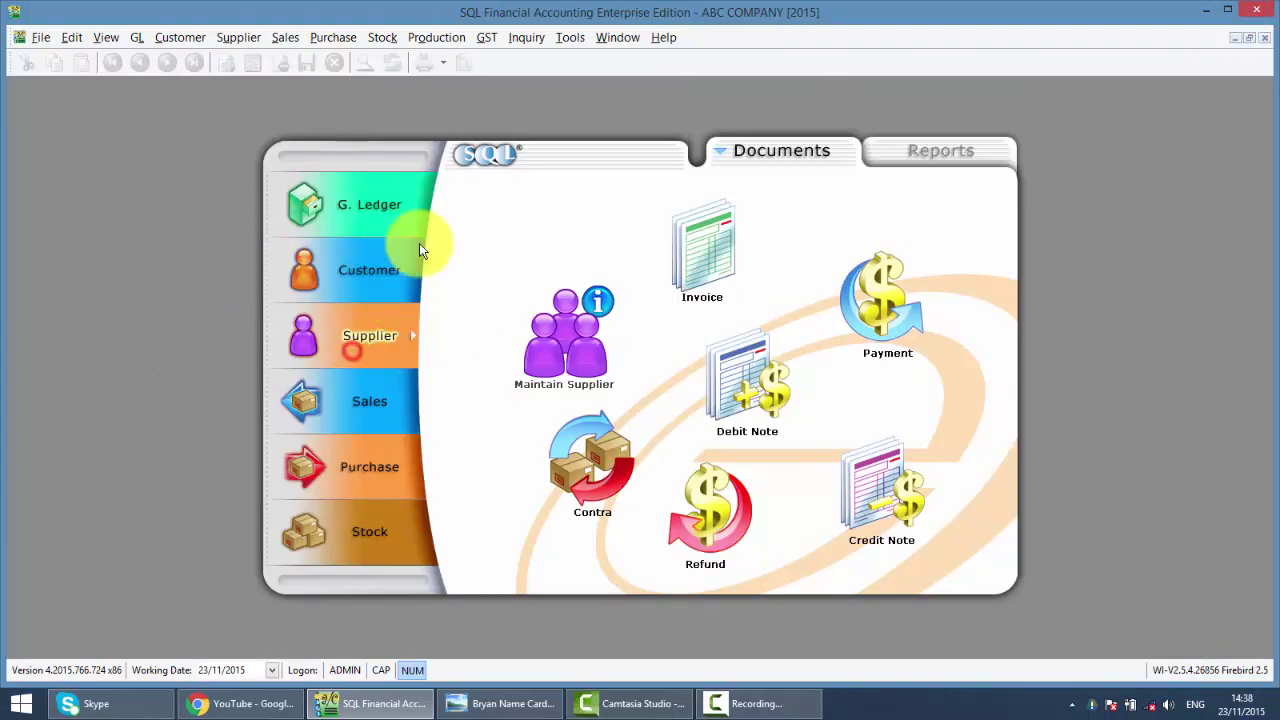
- Start a new supplier invoice for NOKIA CORP LTD
left_click(723, 238)
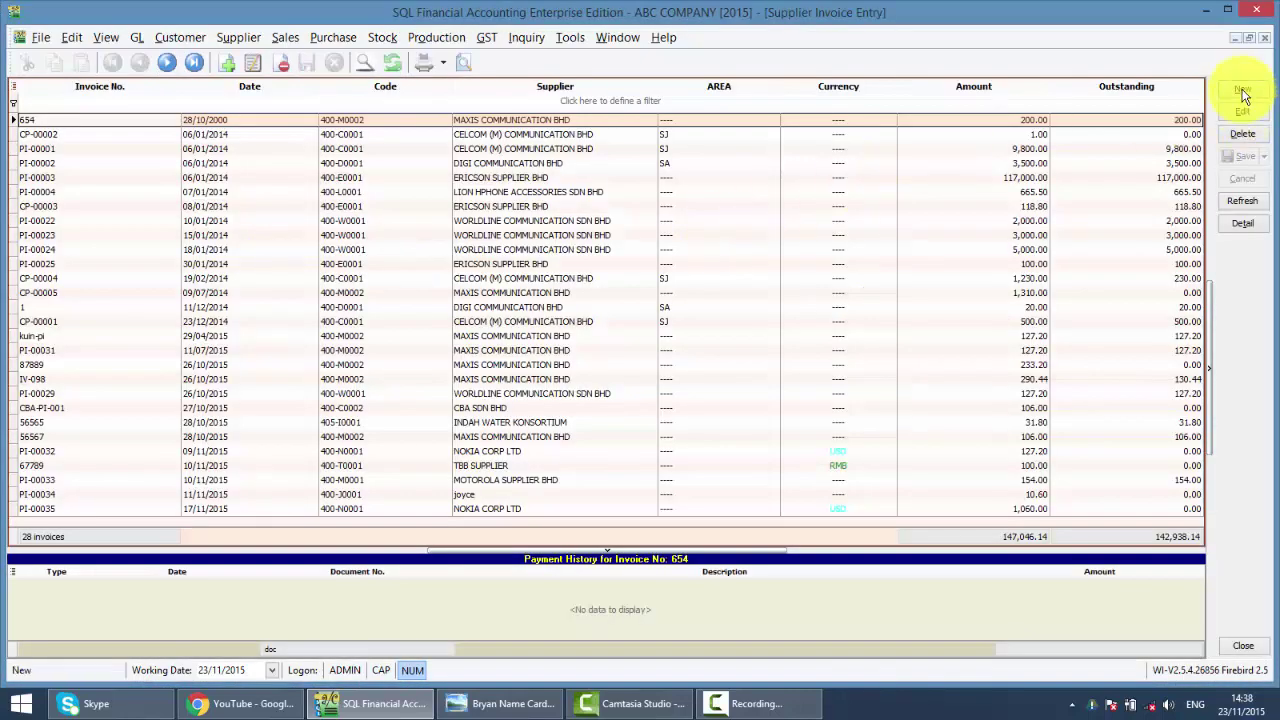
left_click(1241, 90)
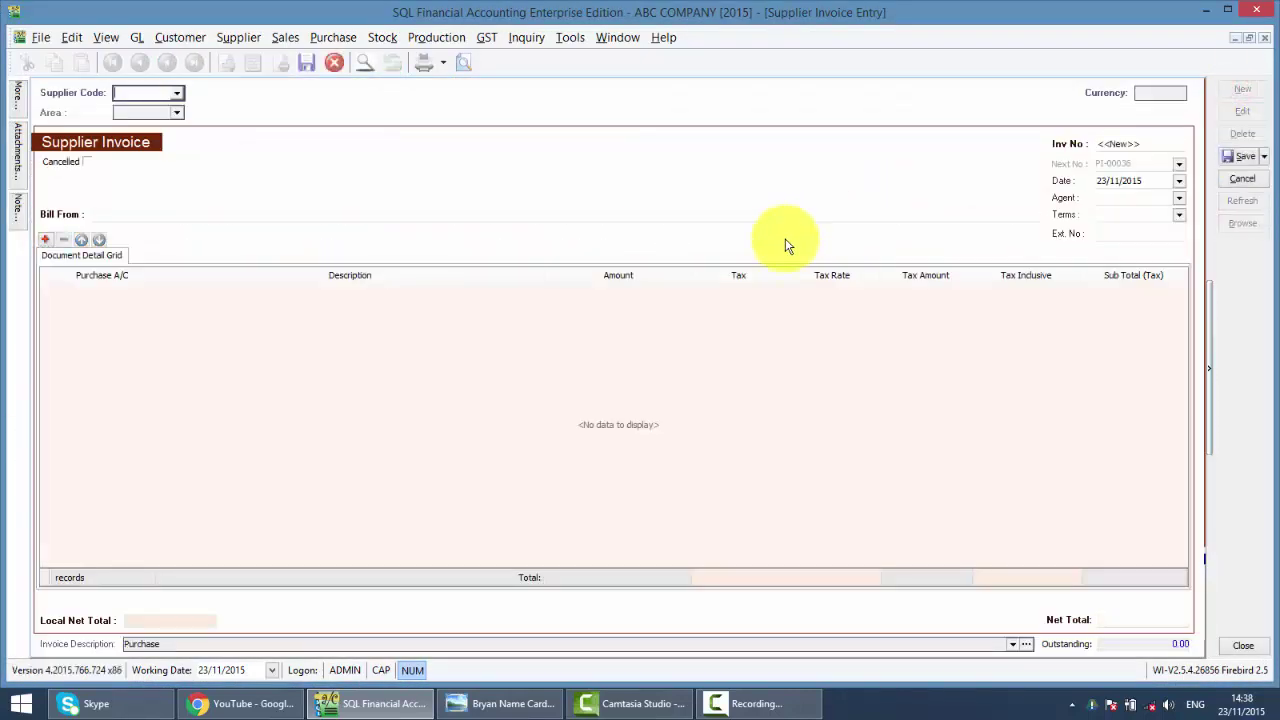
type("nokia")
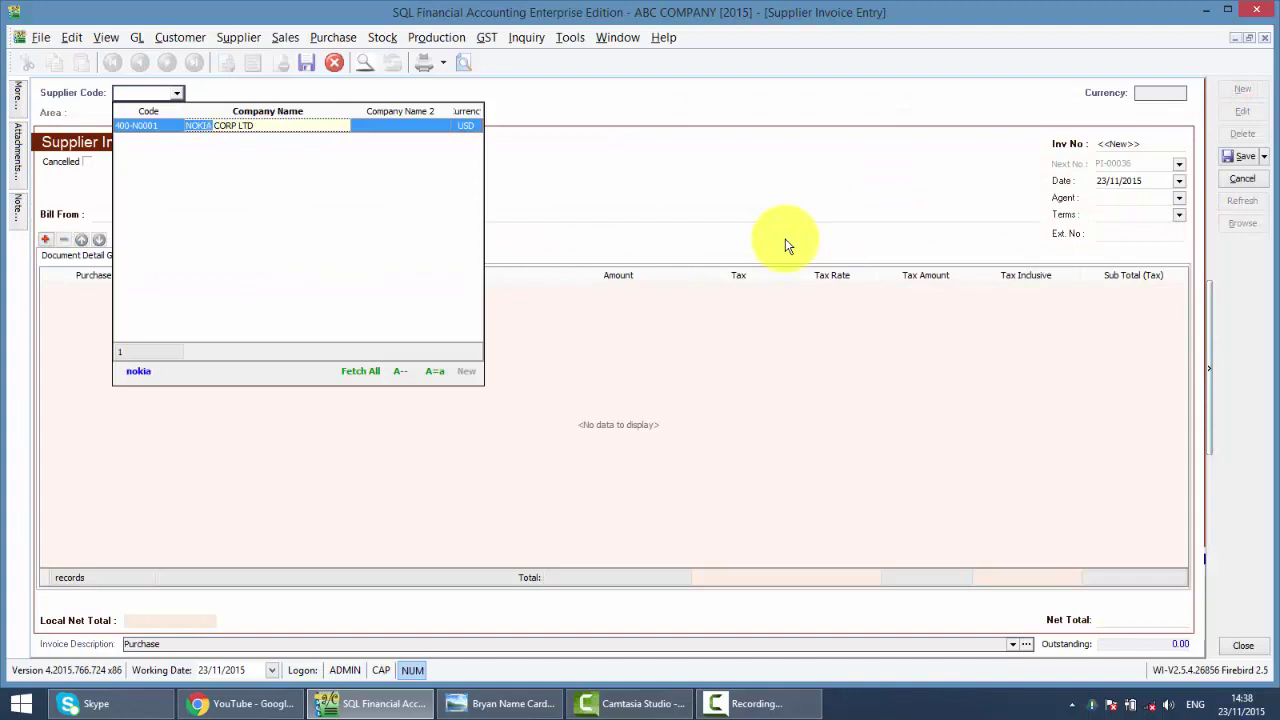
key("Return")
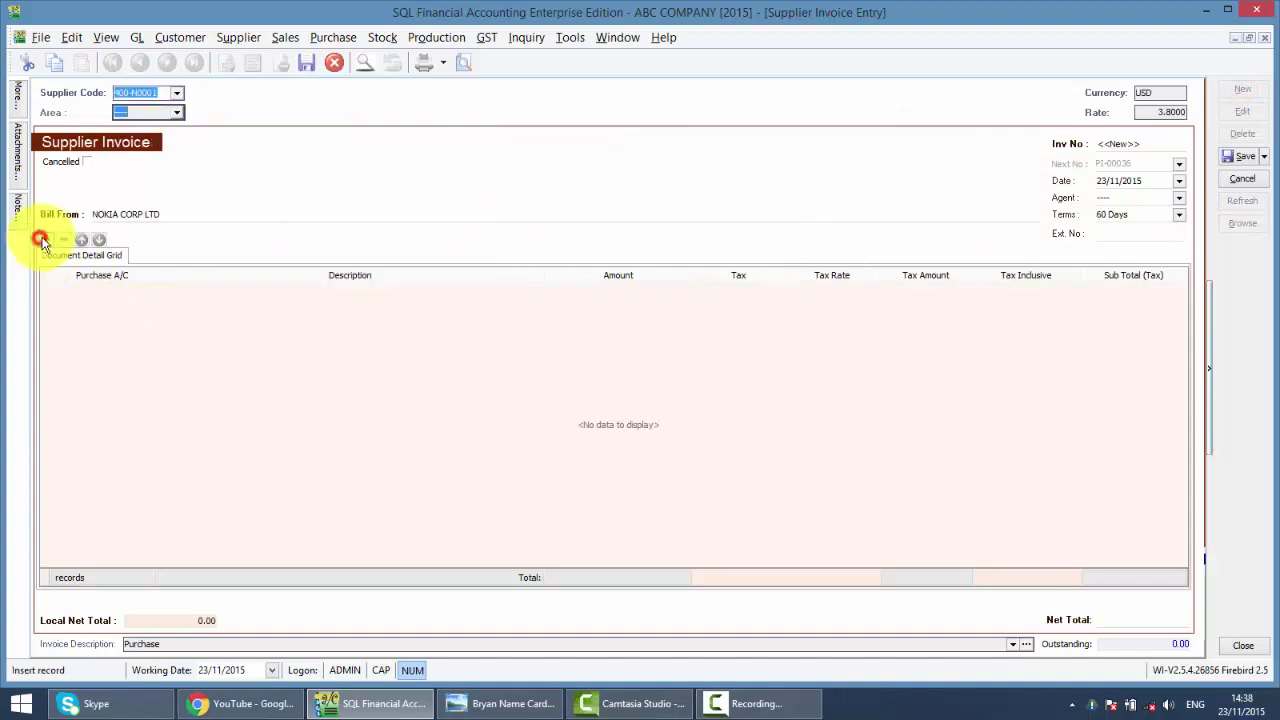
- Add a TRAINING line on purchase account 610-000 for 1,000.00
left_click(45, 240)
type("pur")
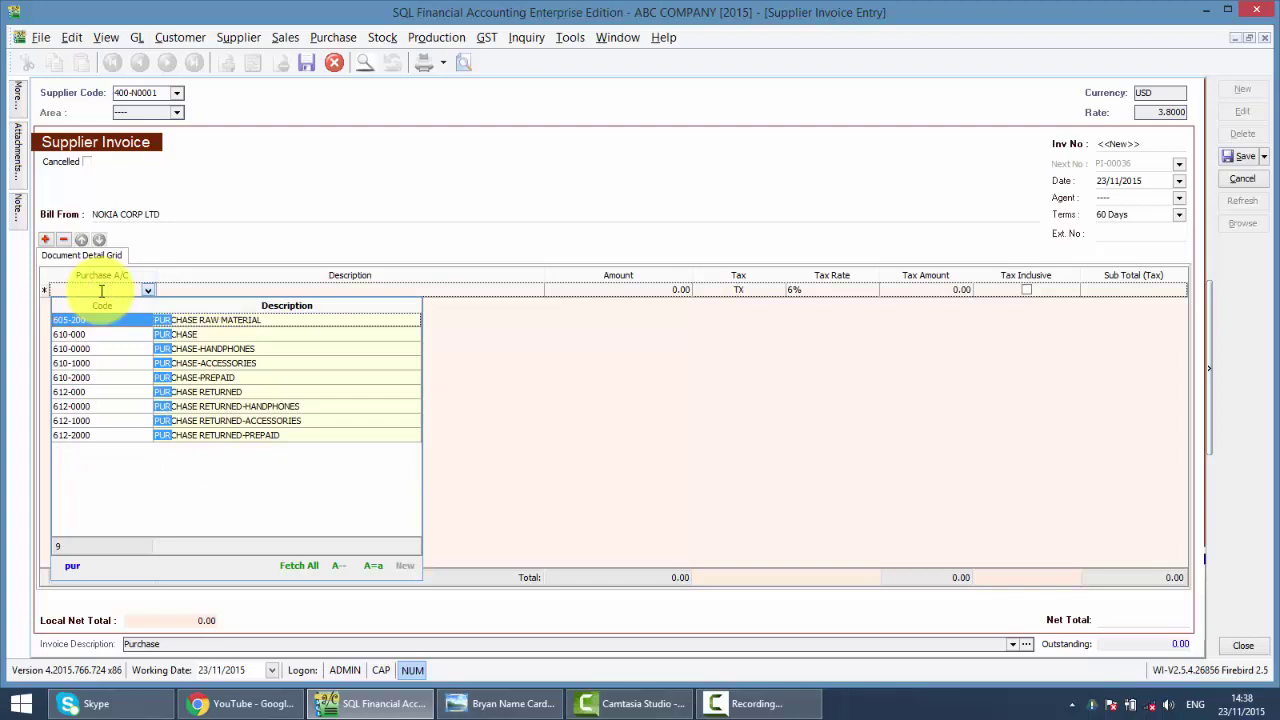
key("Down")
key("Return")
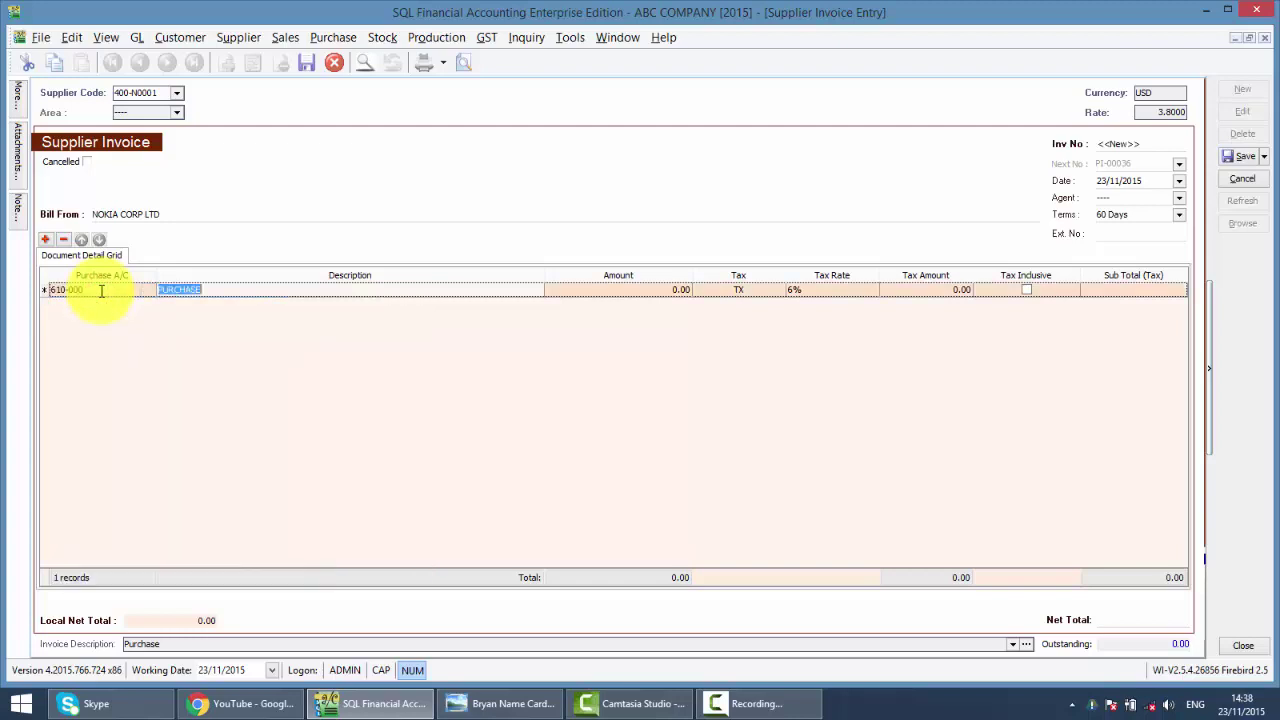
key("Caps_Lock")
type("TRAINING")
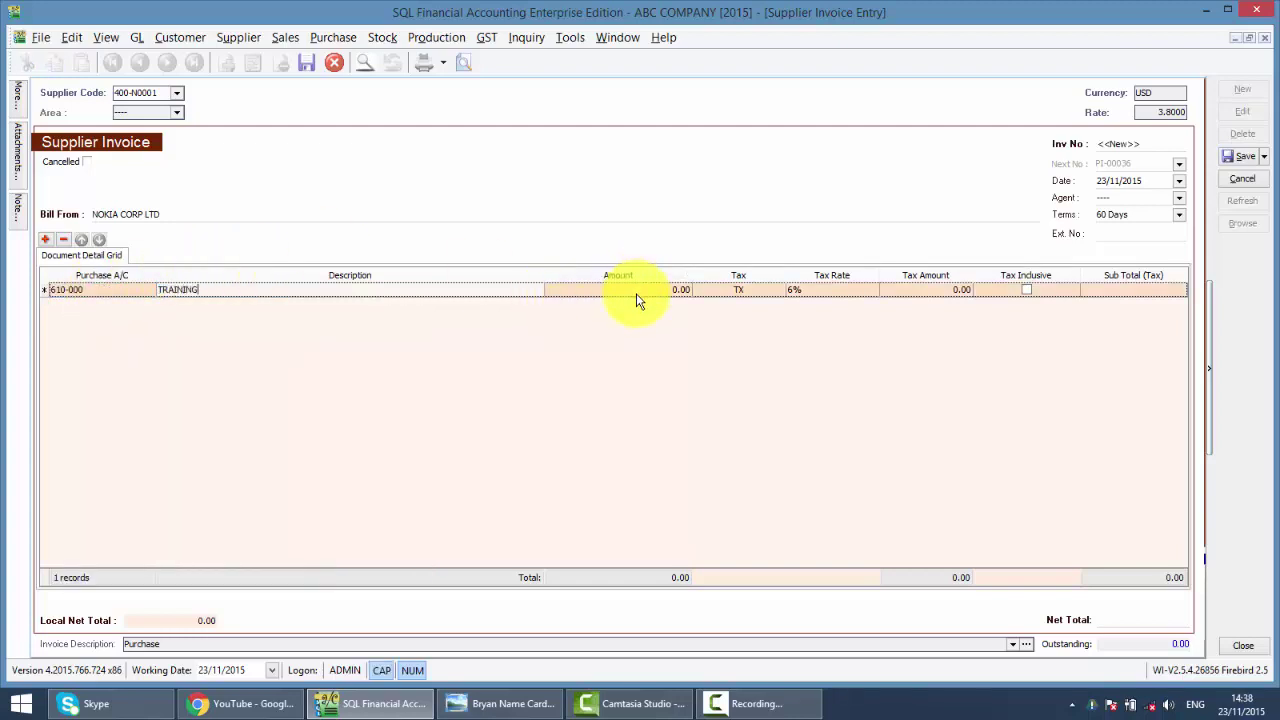
left_click(636, 293)
type("1,00")
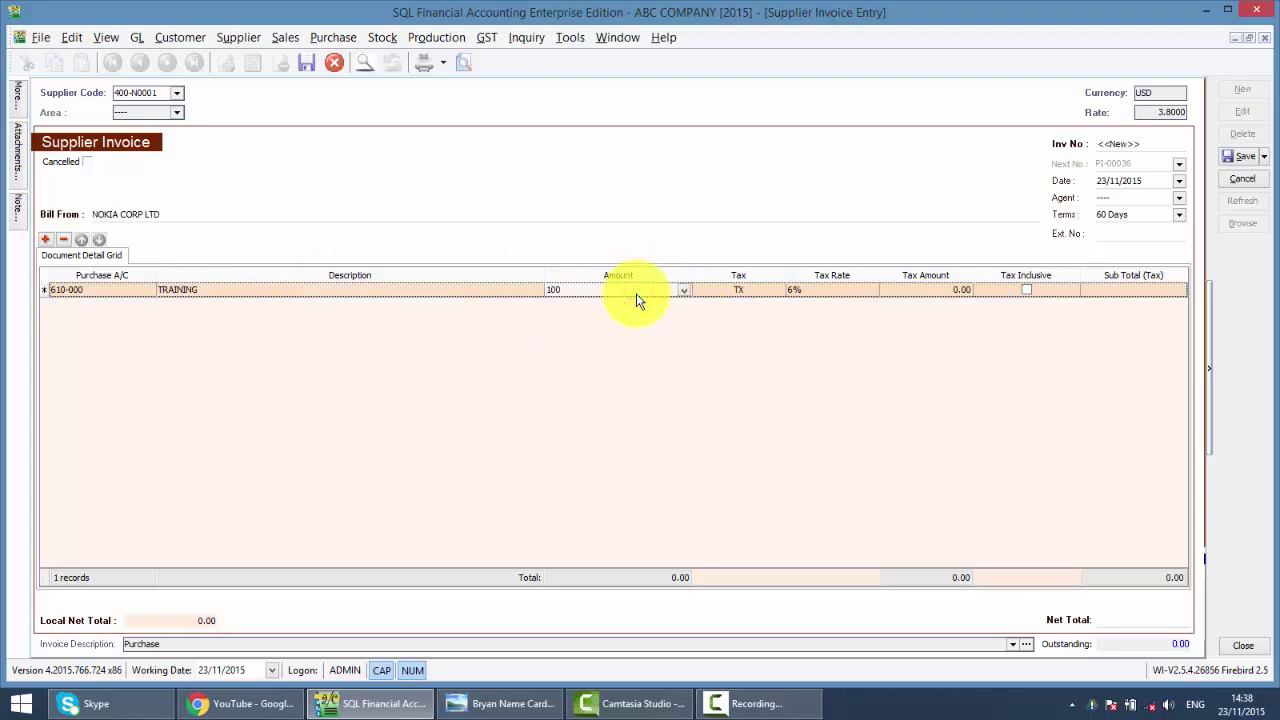
type("0")
key("Tab")
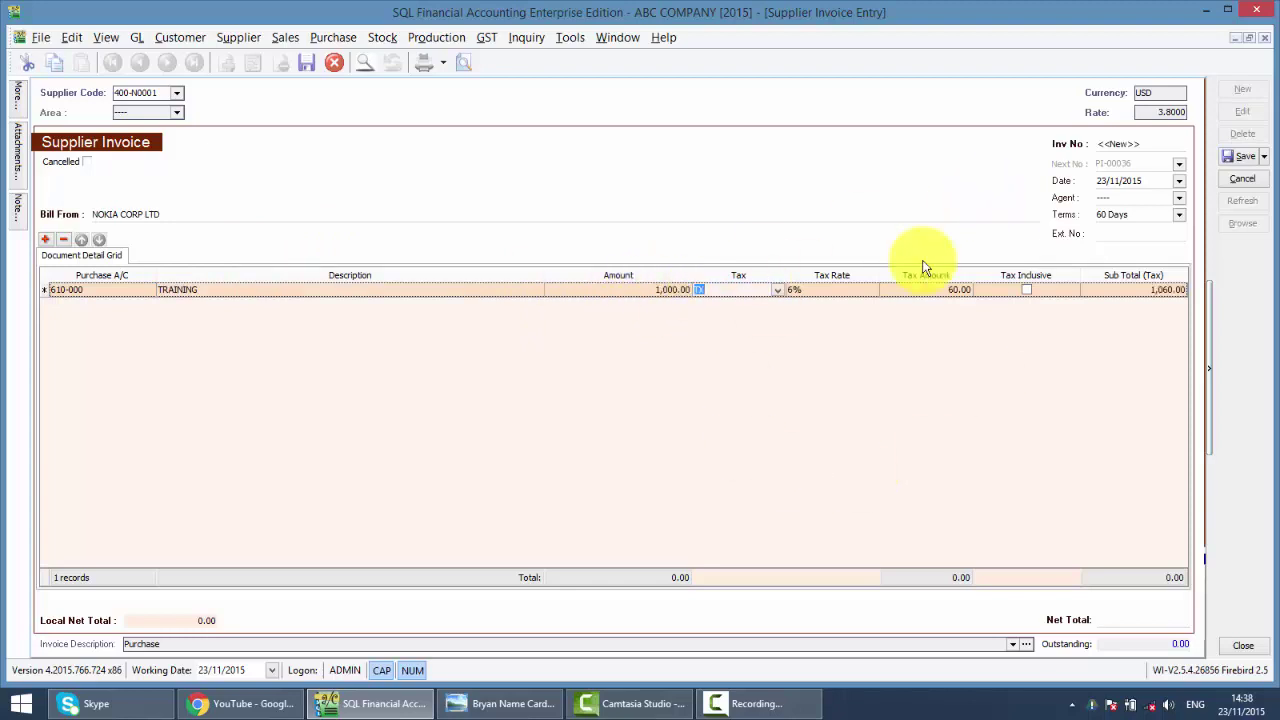
- Set the invoice exchange rate to 4.0000
left_click(1155, 112)
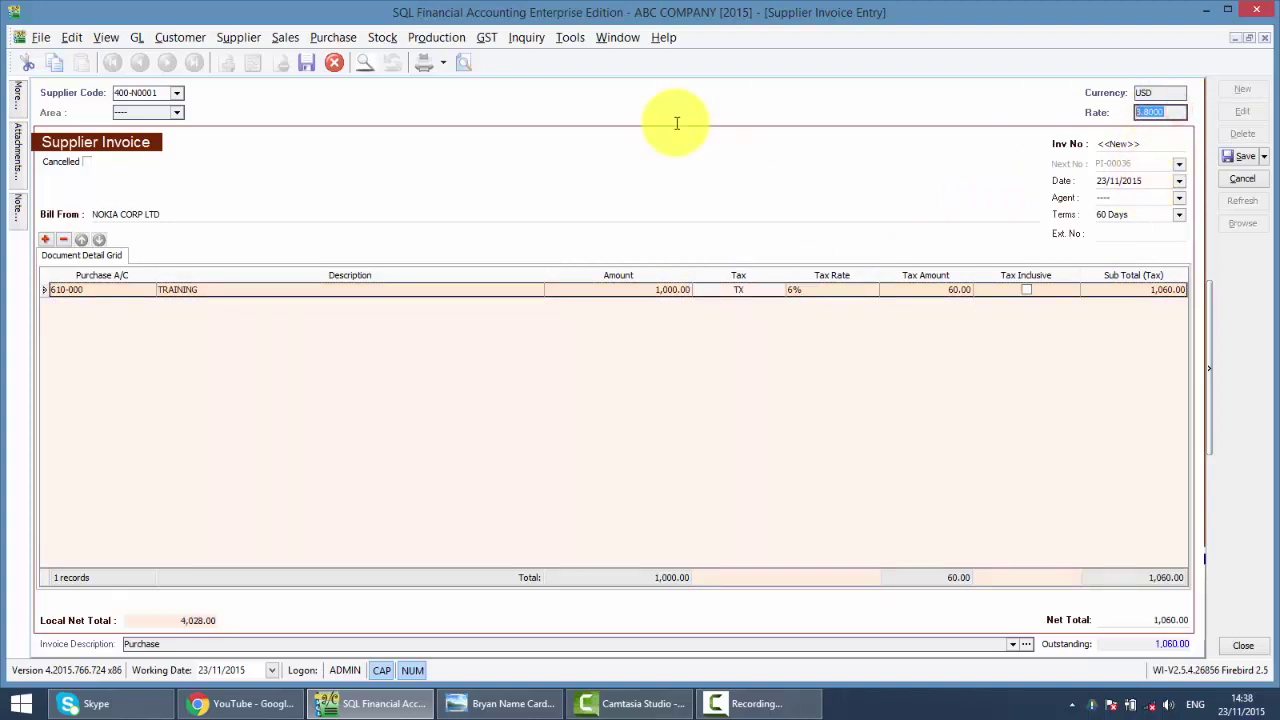
type("4")
key("Tab")
left_click(970, 498)
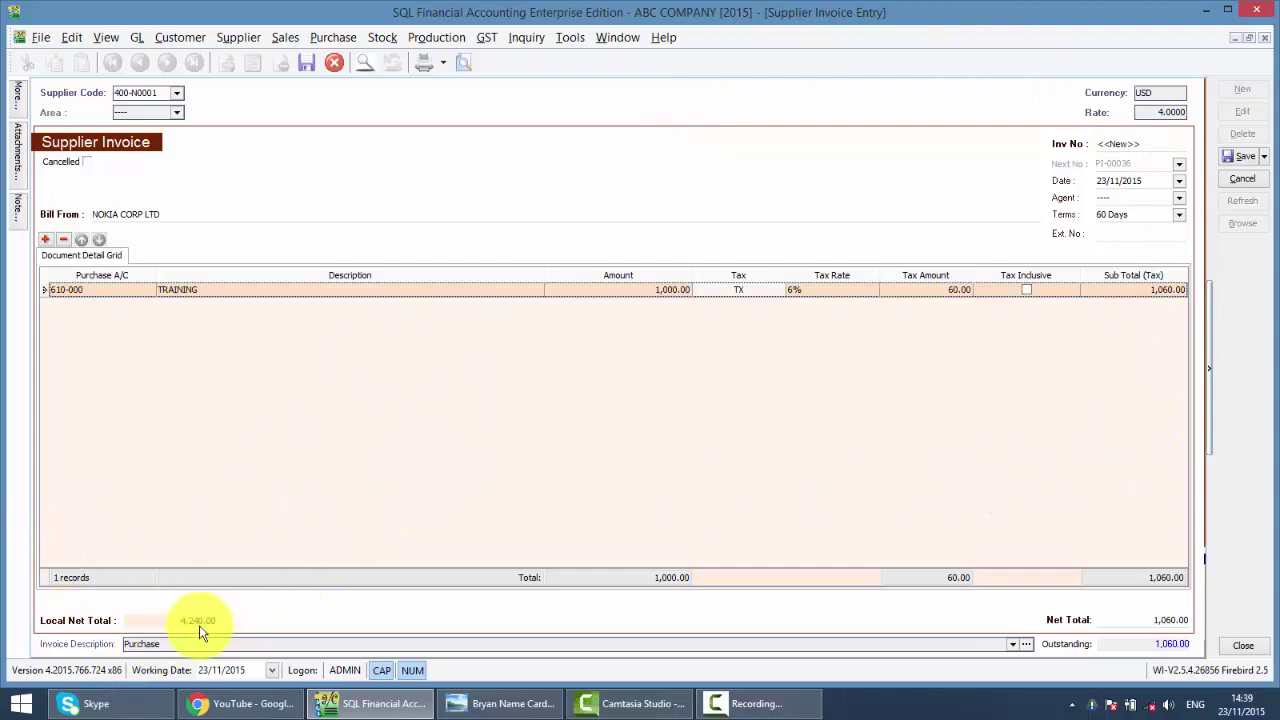
- Change the TRAINING line's tax code to RSA at 0% and save the invoice
left_click(729, 290)
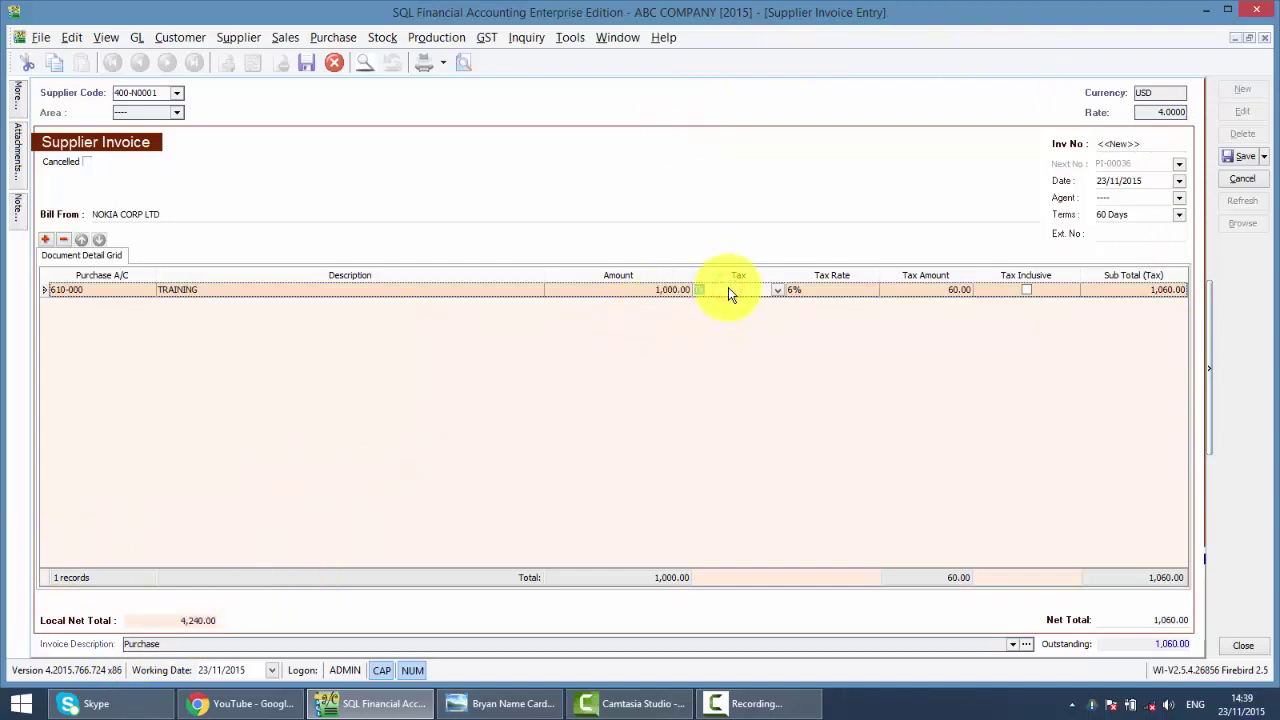
key("BackSpace")
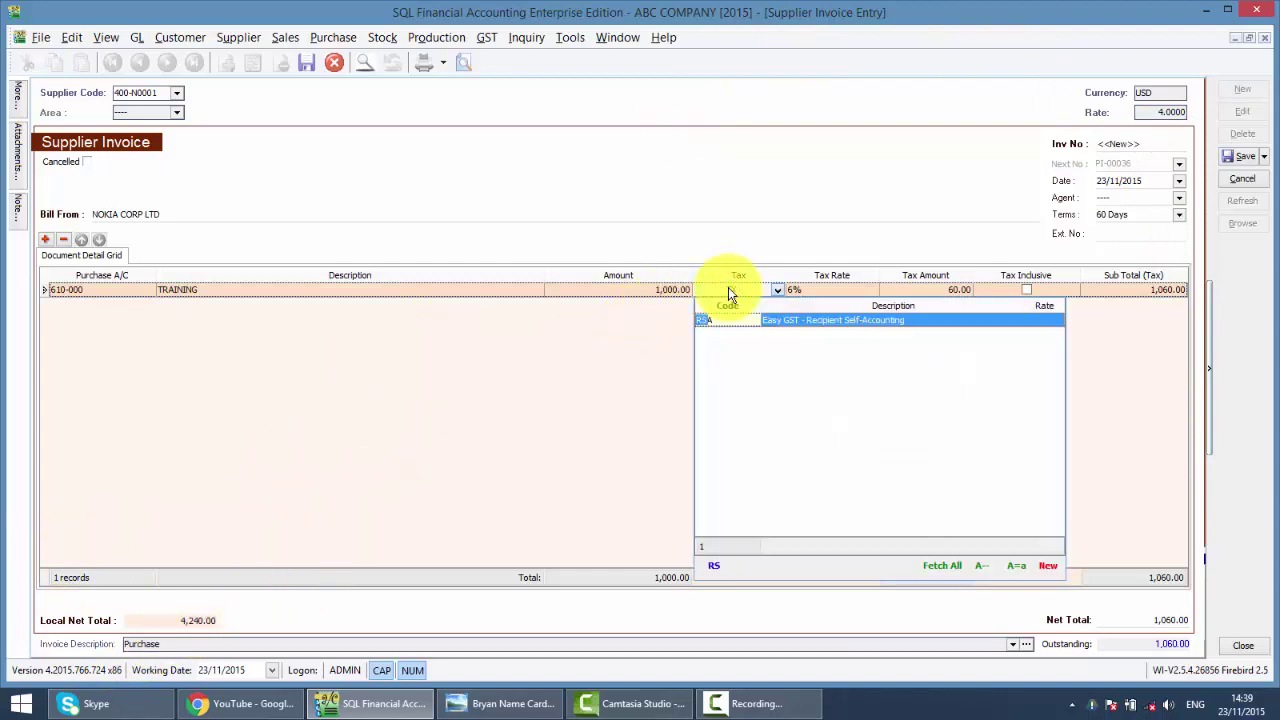
key("Tab")
left_click(739, 395)
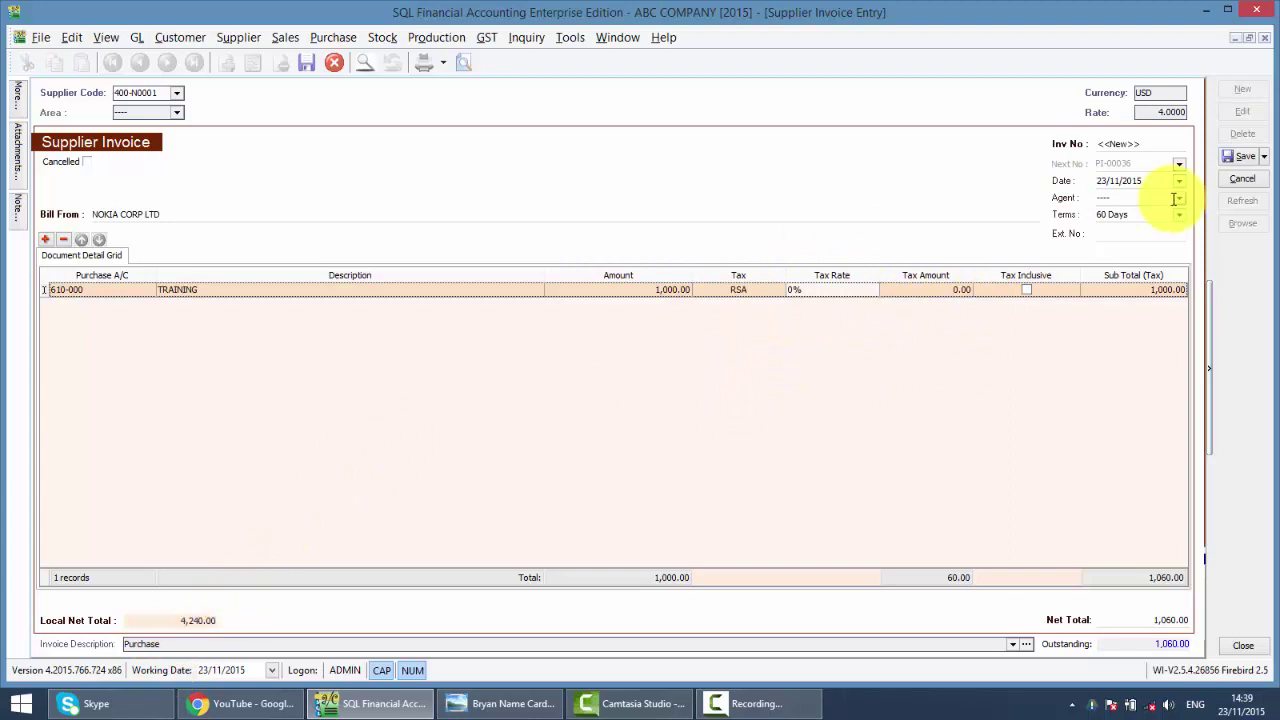
left_click(1237, 157)
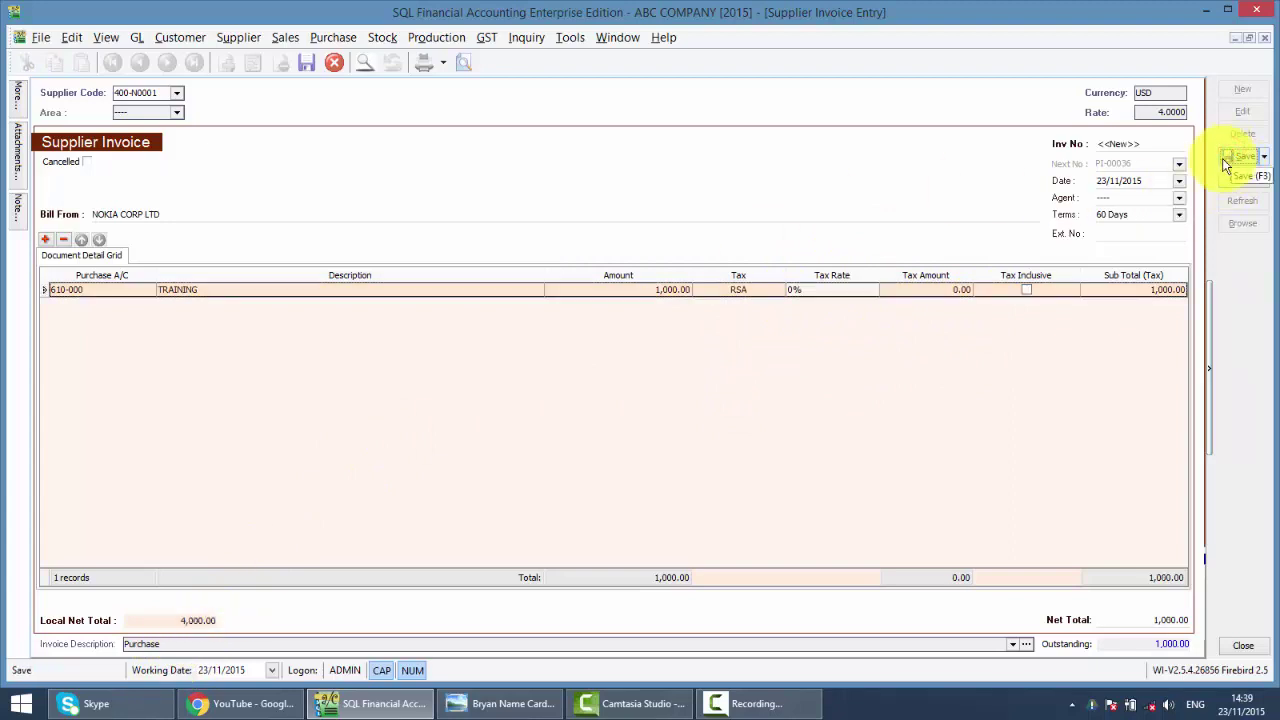
left_click(1108, 181)
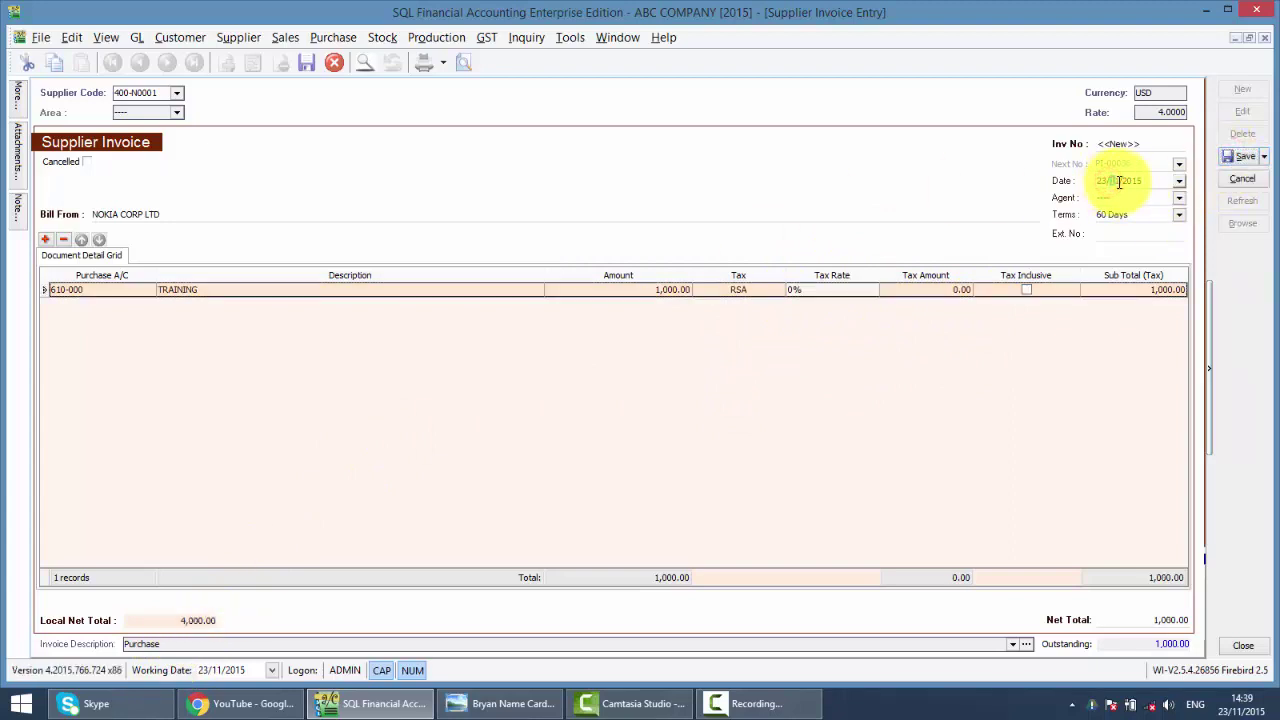
- Confirm the invoice date and number RSA-PI, save again, and close the invoice
left_click(1130, 142)
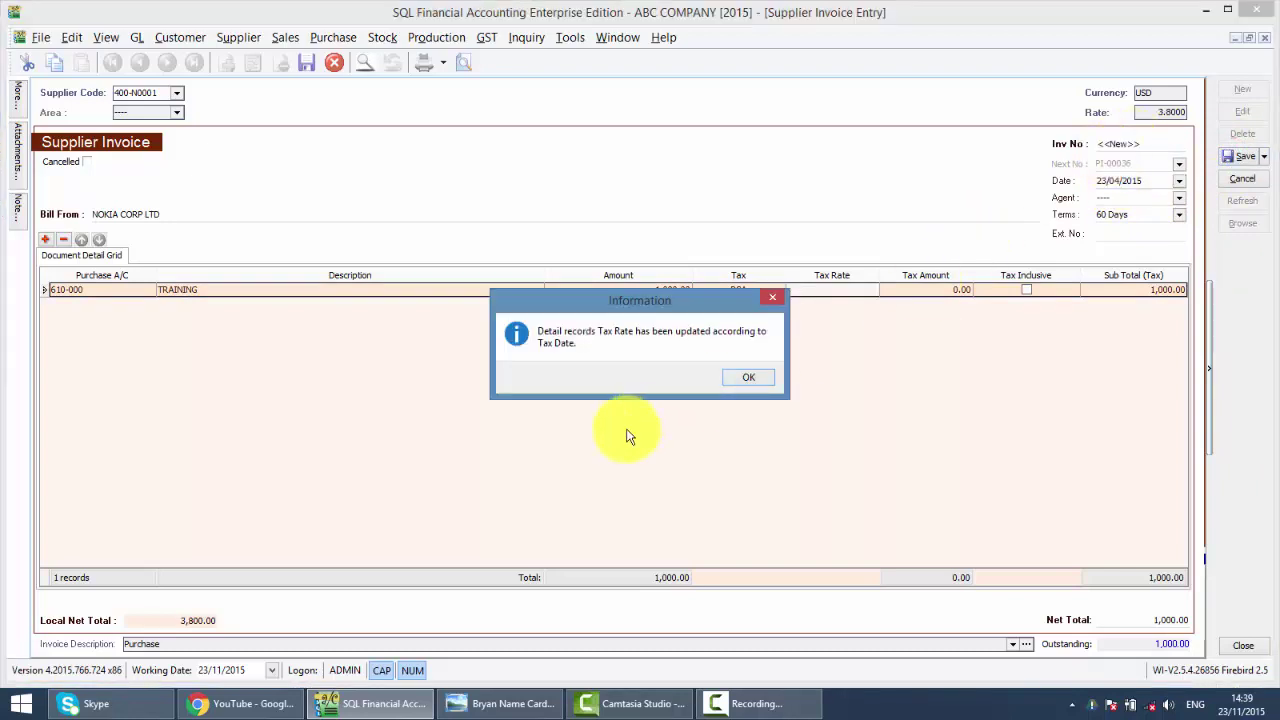
left_click(748, 380)
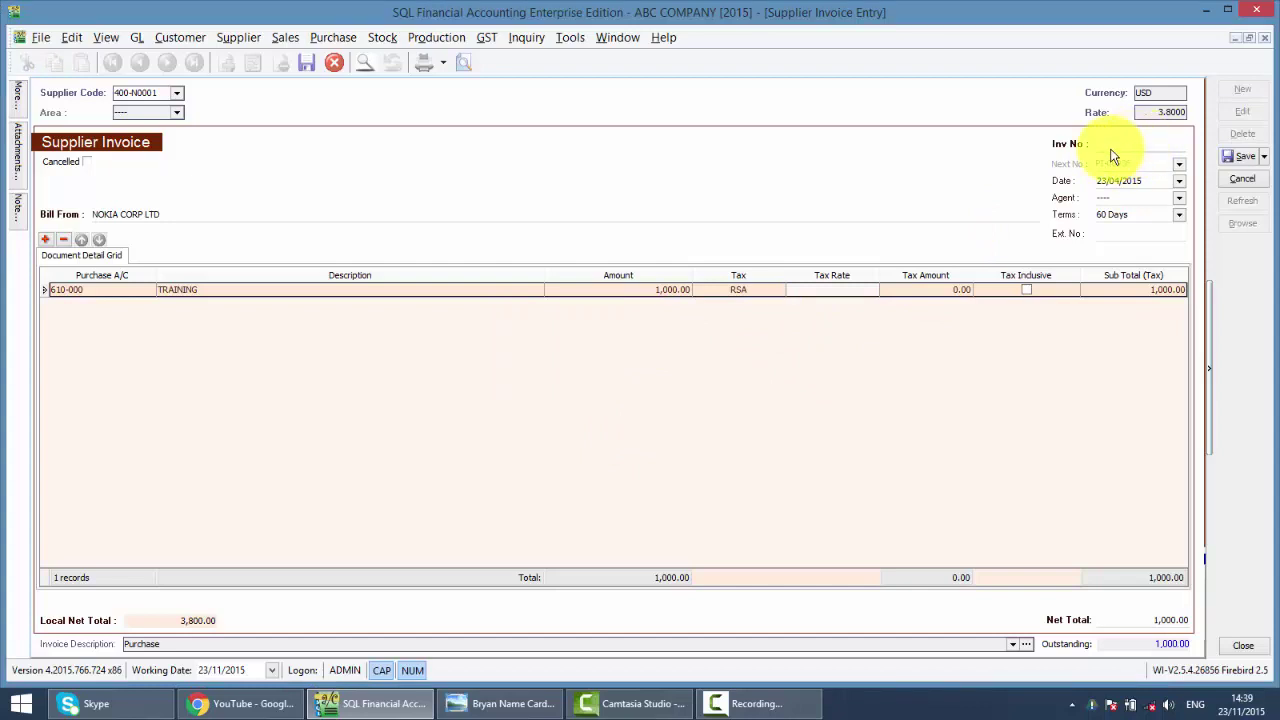
left_click(1103, 180)
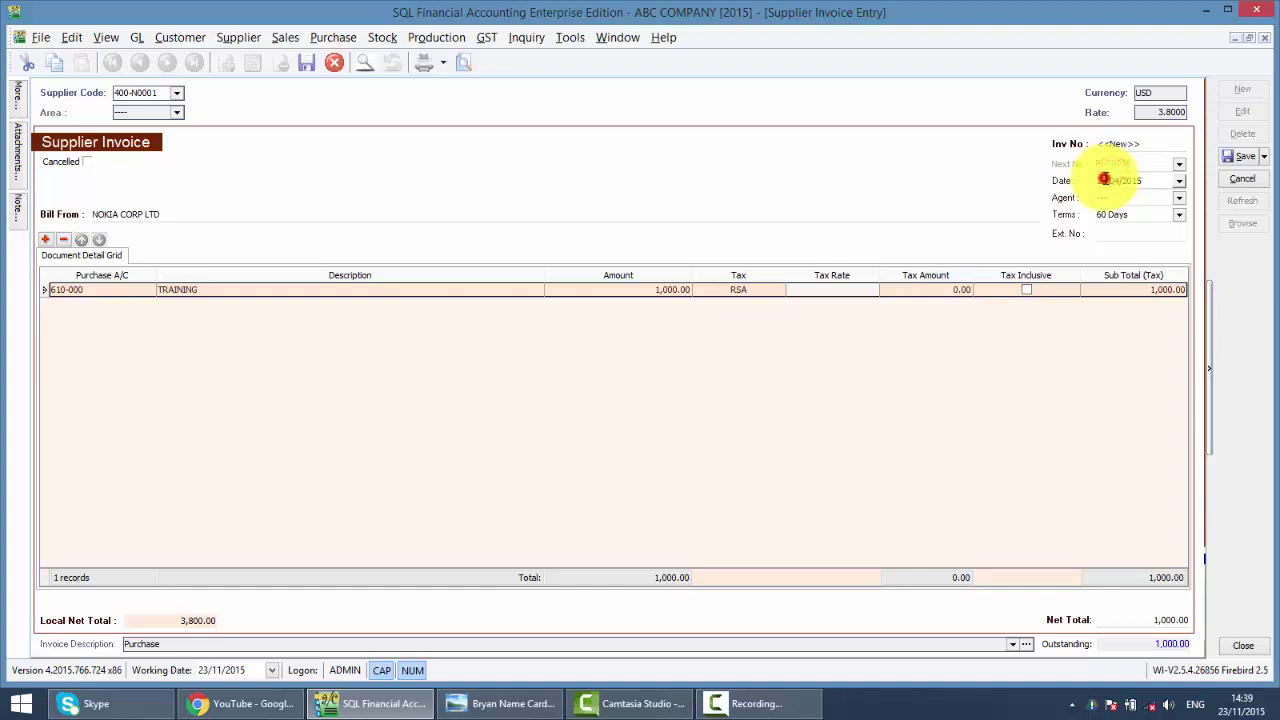
left_click(1110, 138)
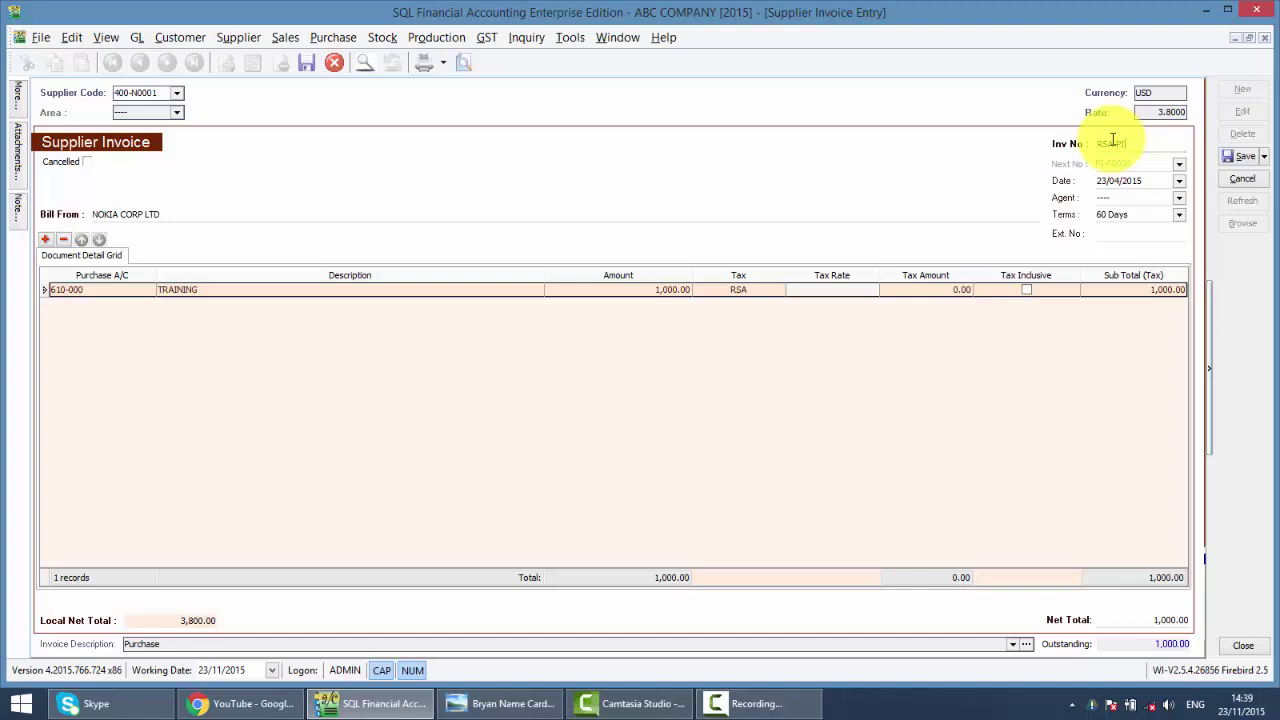
left_click(1239, 159)
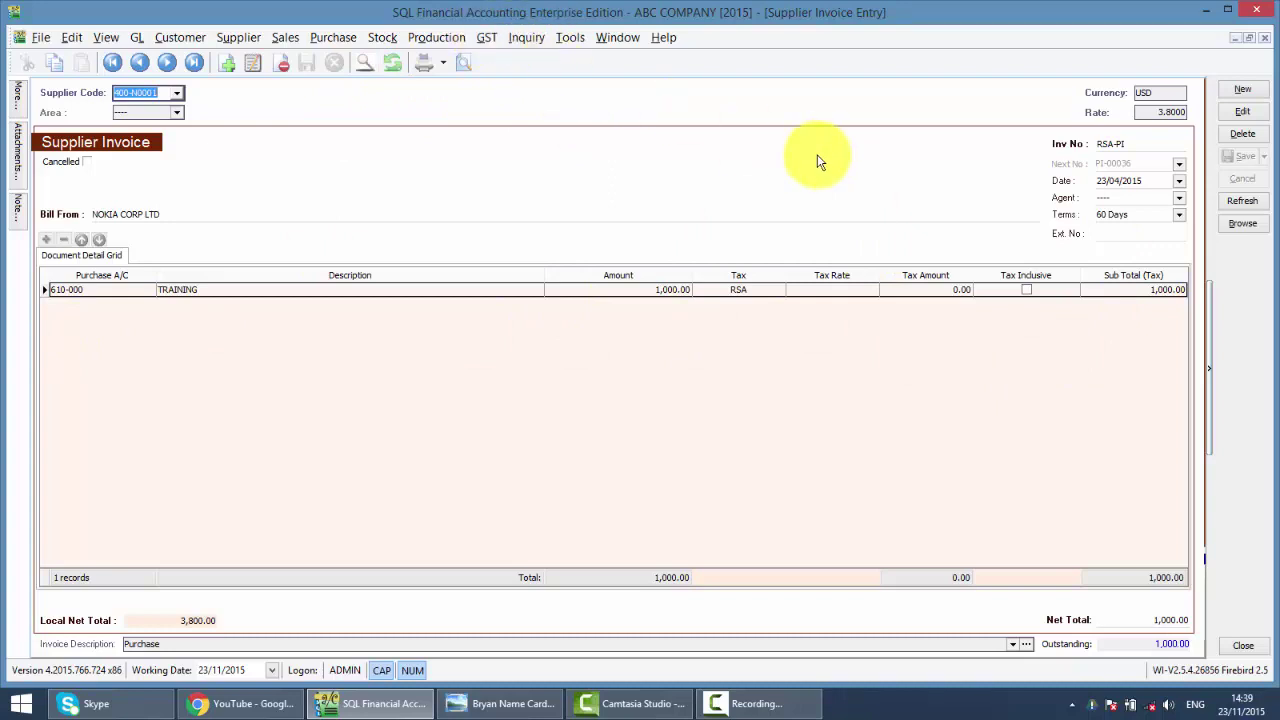
mouse_move(1268, 40)
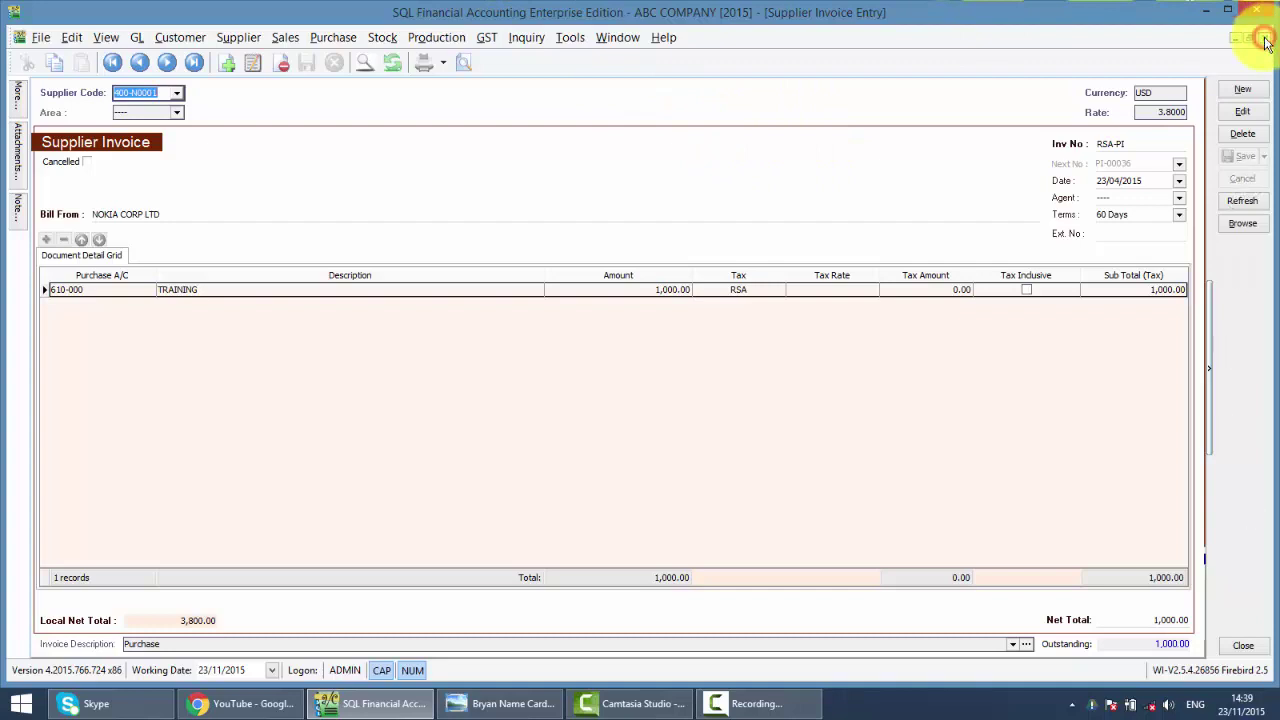
left_click(1264, 37)
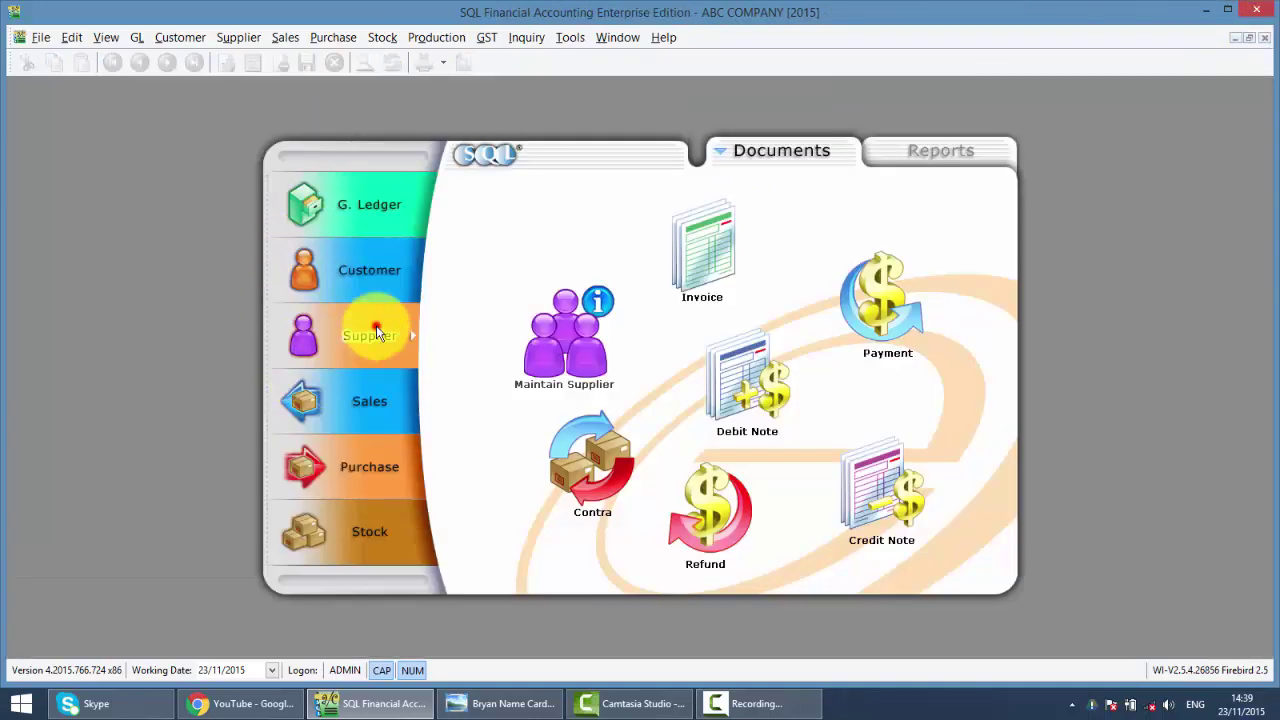
- Start supplier payment RSA-PAY to NOKIA CORP LTD dated 23/04/2015
left_click(845, 285)
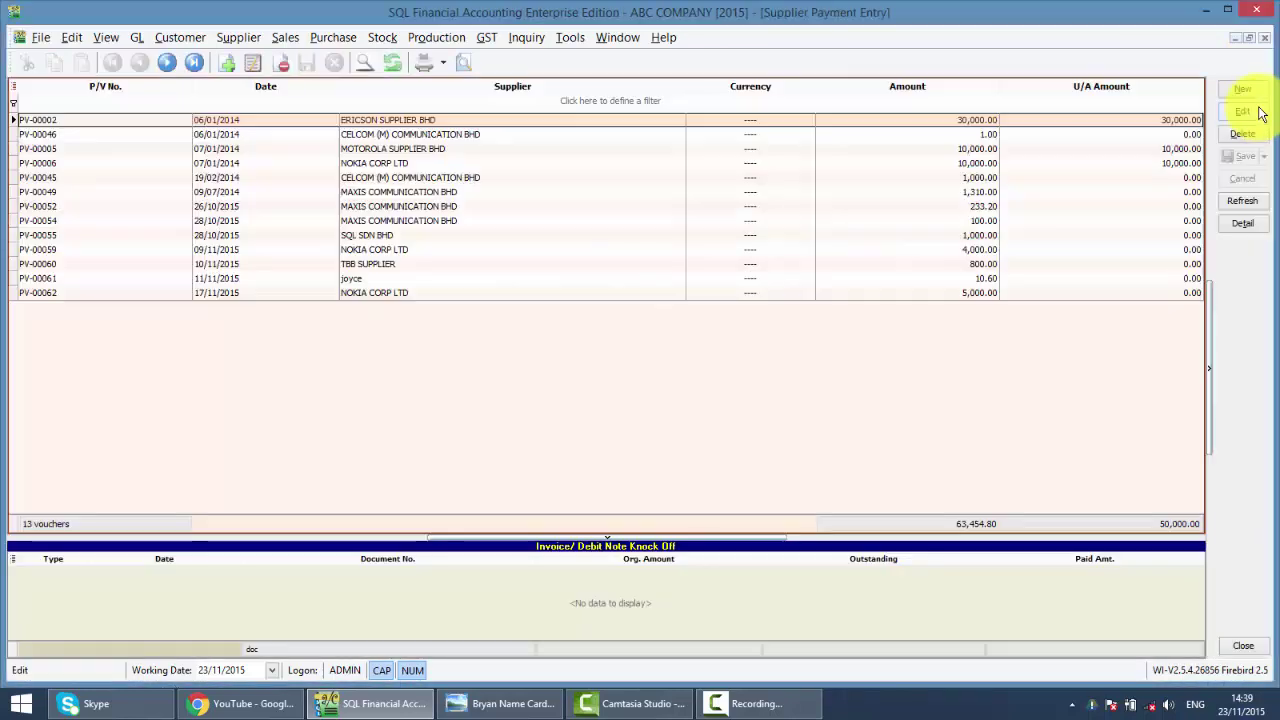
left_click(1258, 92)
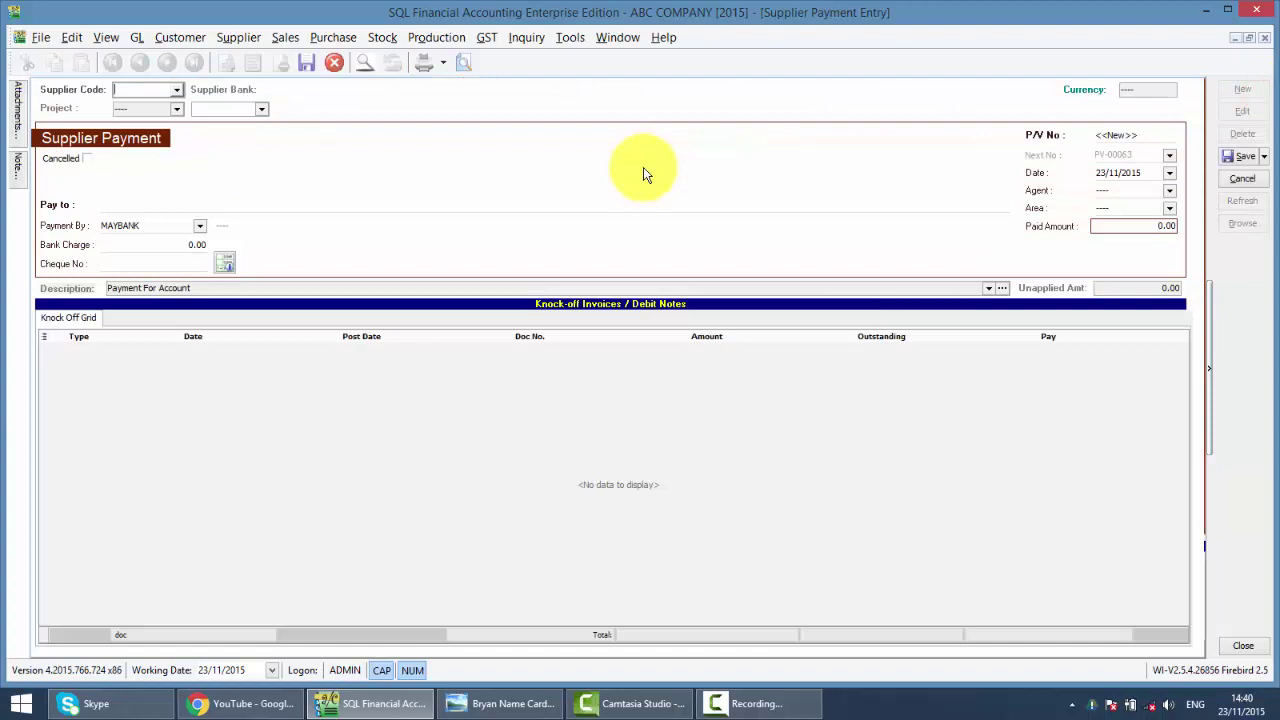
key("F4")
key("Return")
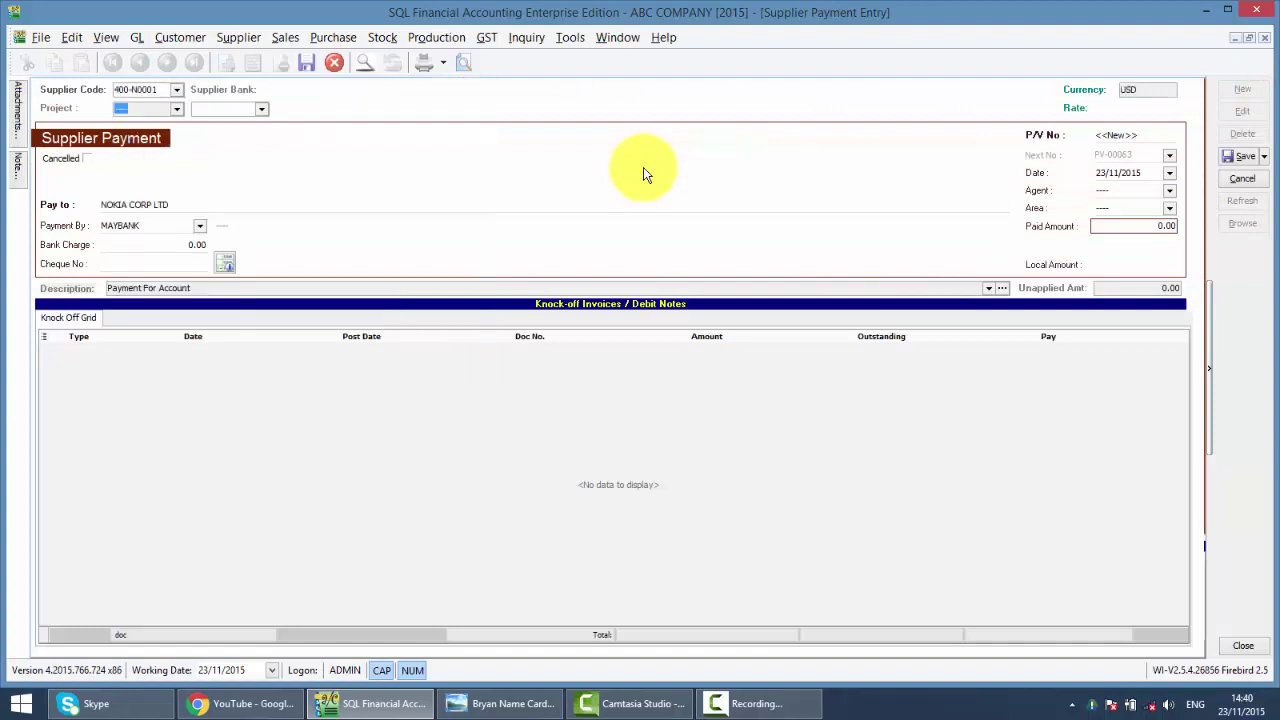
left_click(1126, 137)
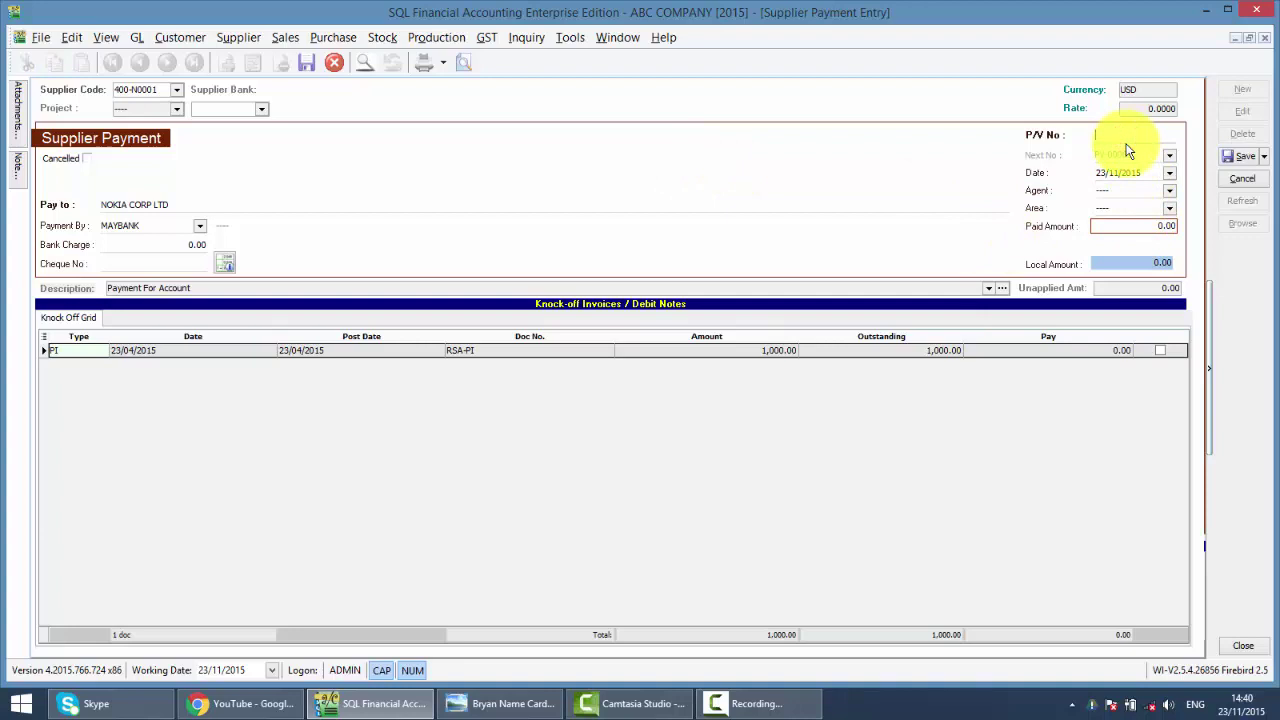
type("RSA-PAY")
key("Tab")
key("Home")
- Pay 4,000.00 against invoice RSA-PI, add the cheque number, and save with the 200.00 gain/loss
left_click(1120, 225)
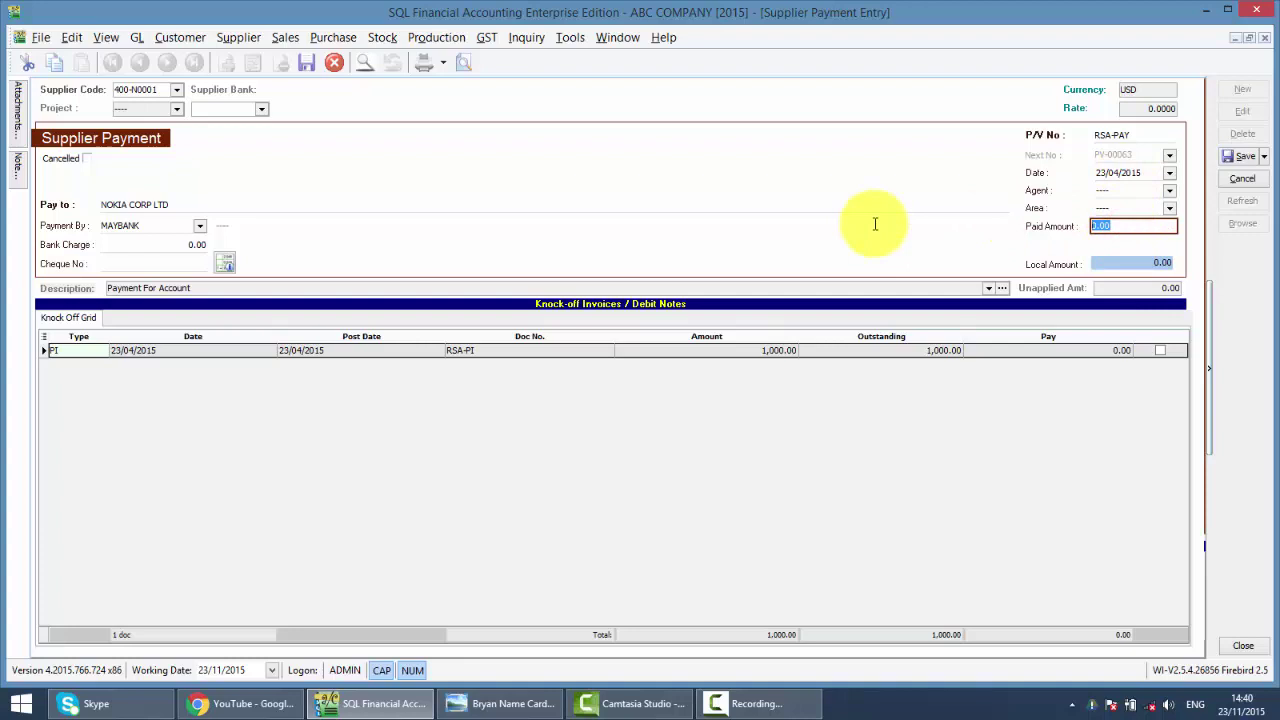
type("4,")
type("000")
key("Return")
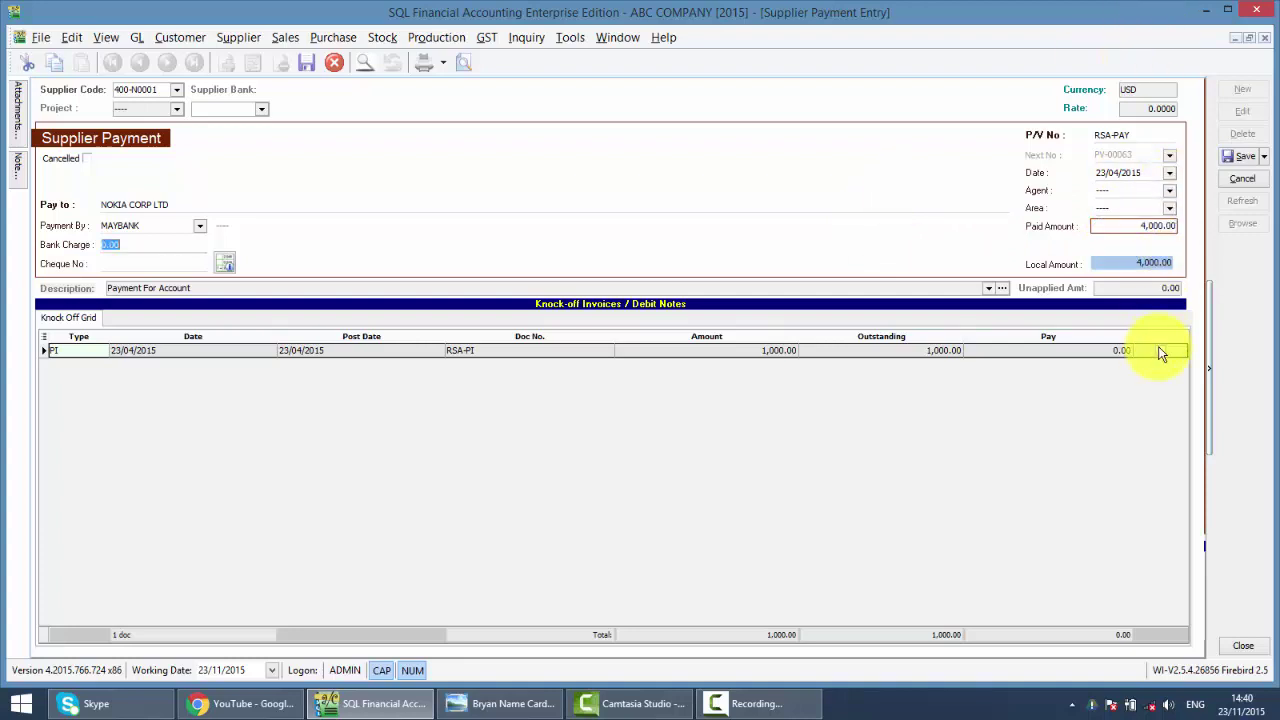
left_click(1160, 350)
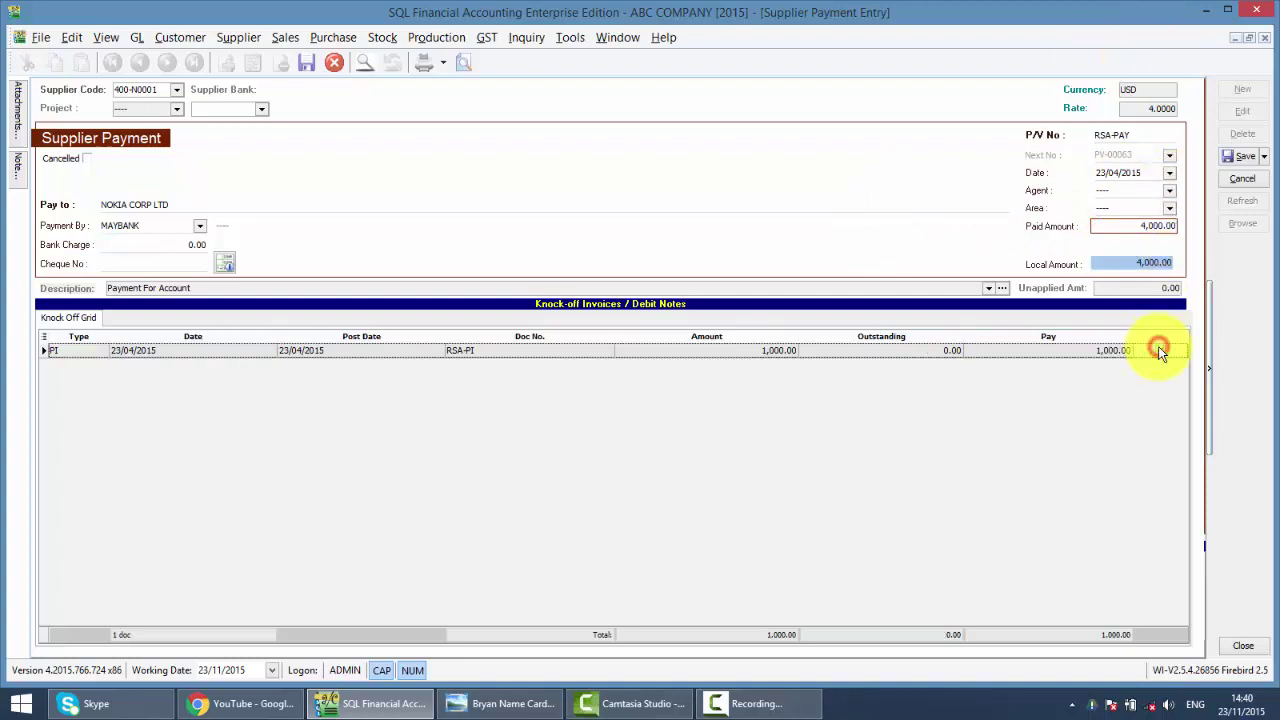
left_click(166, 264)
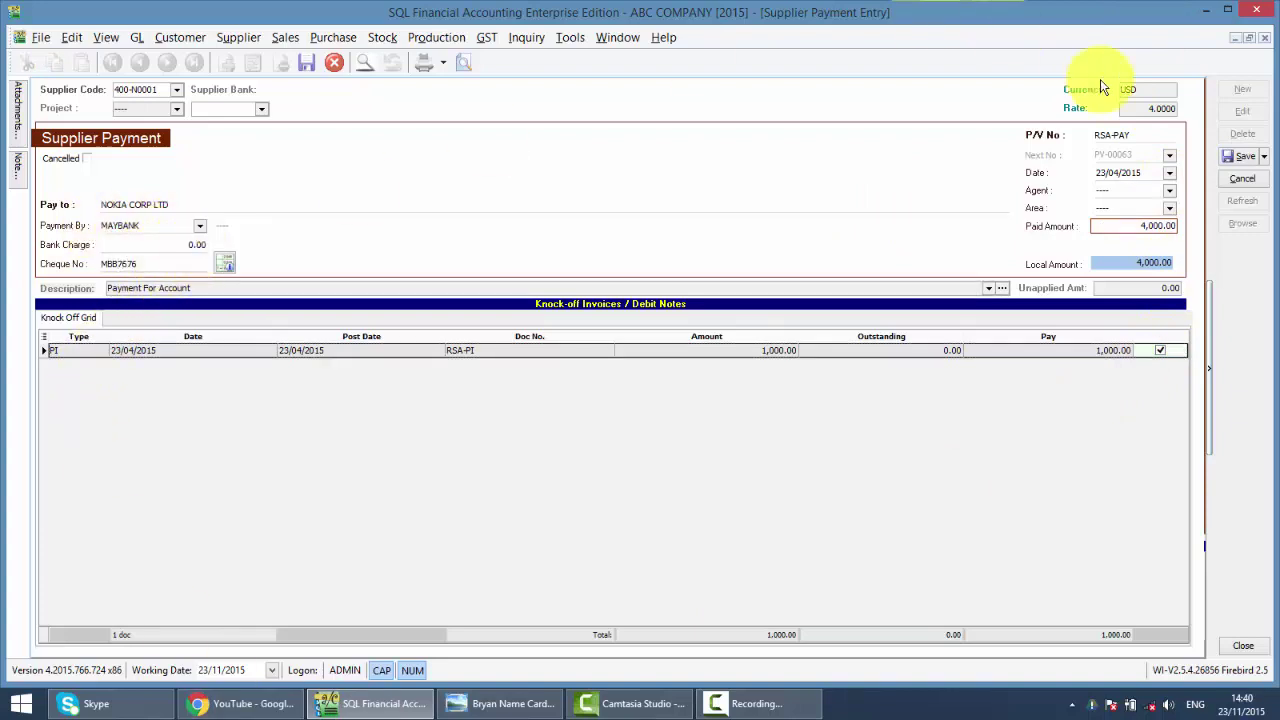
left_click(1152, 205)
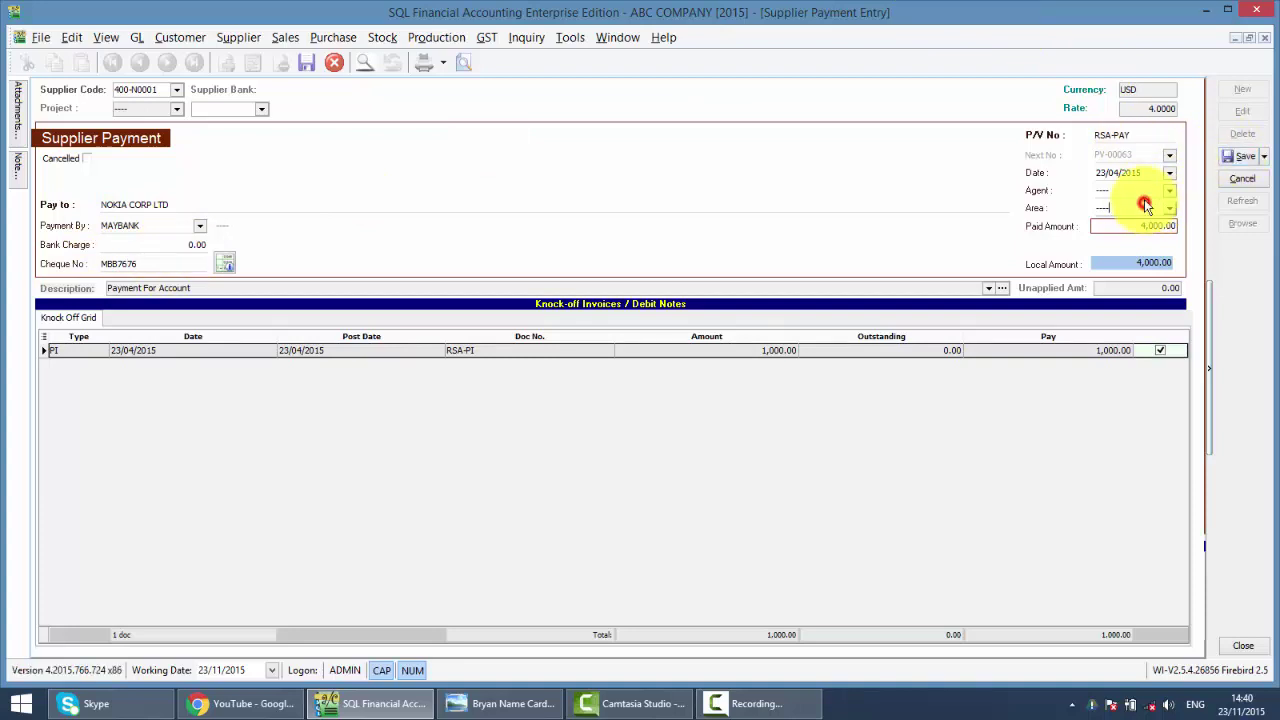
left_click(1245, 157)
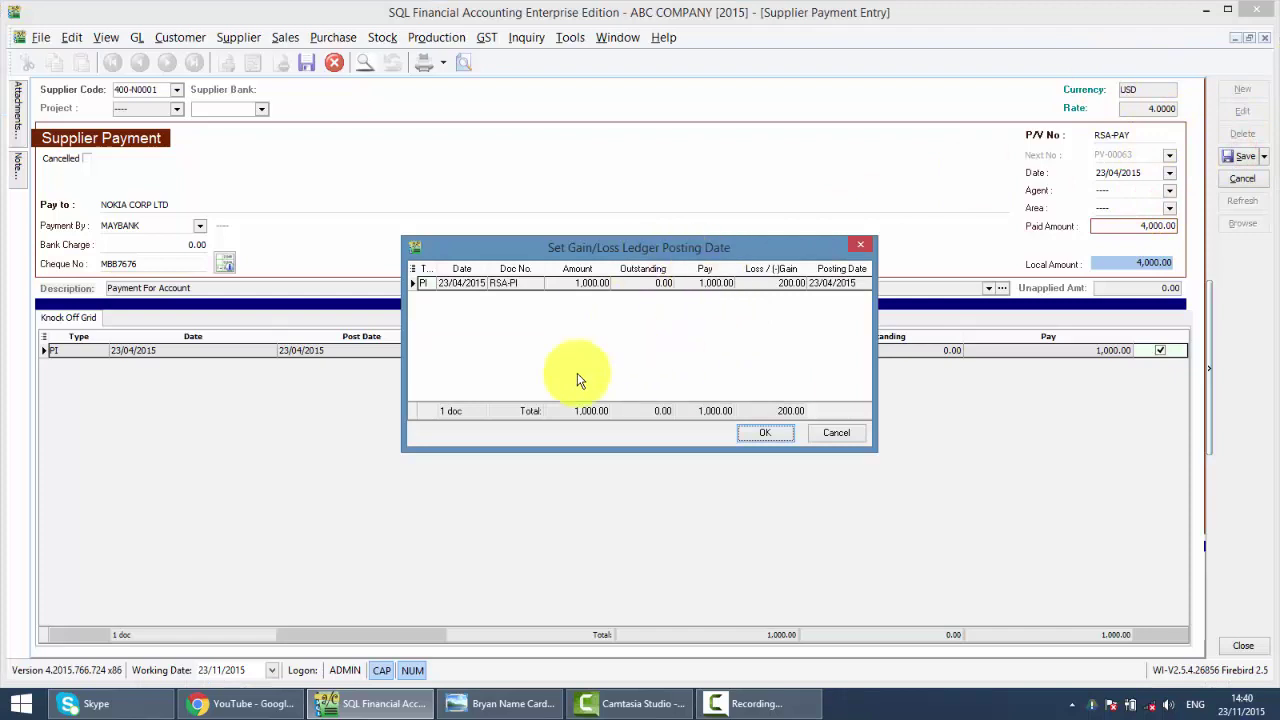
left_click(758, 438)
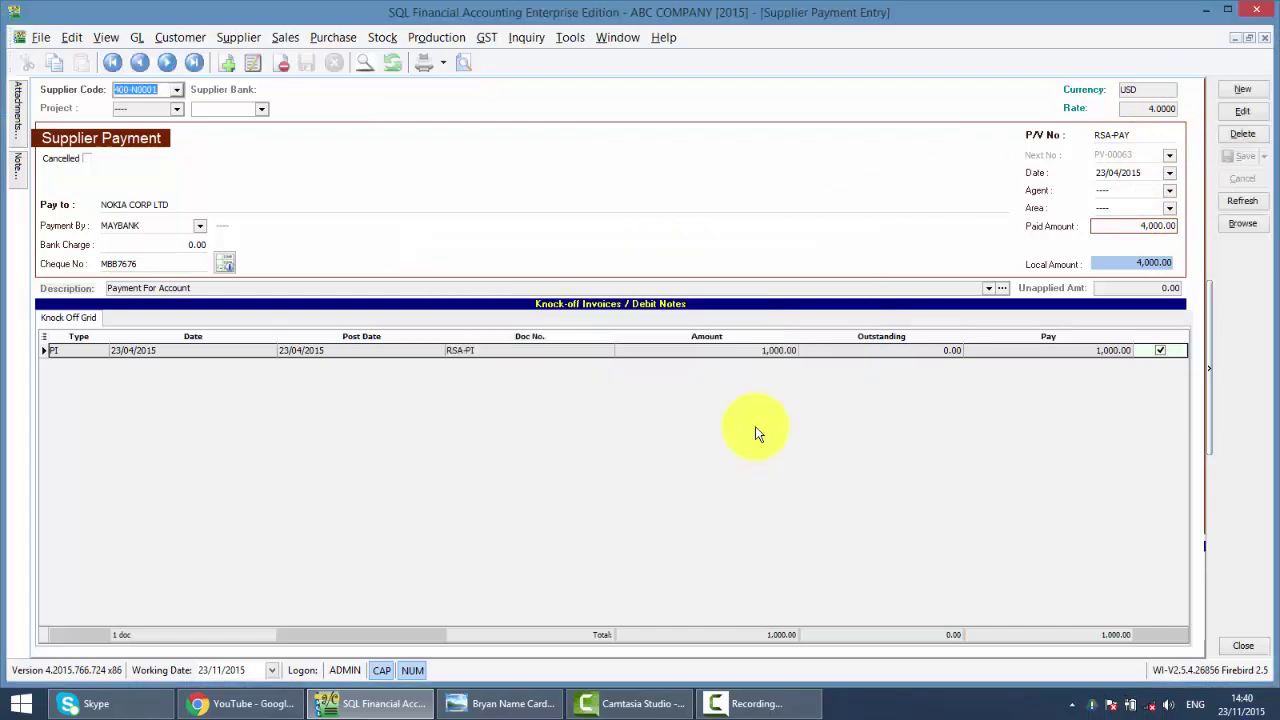
- Process a new GST return for April–June 2015
left_click(487, 38)
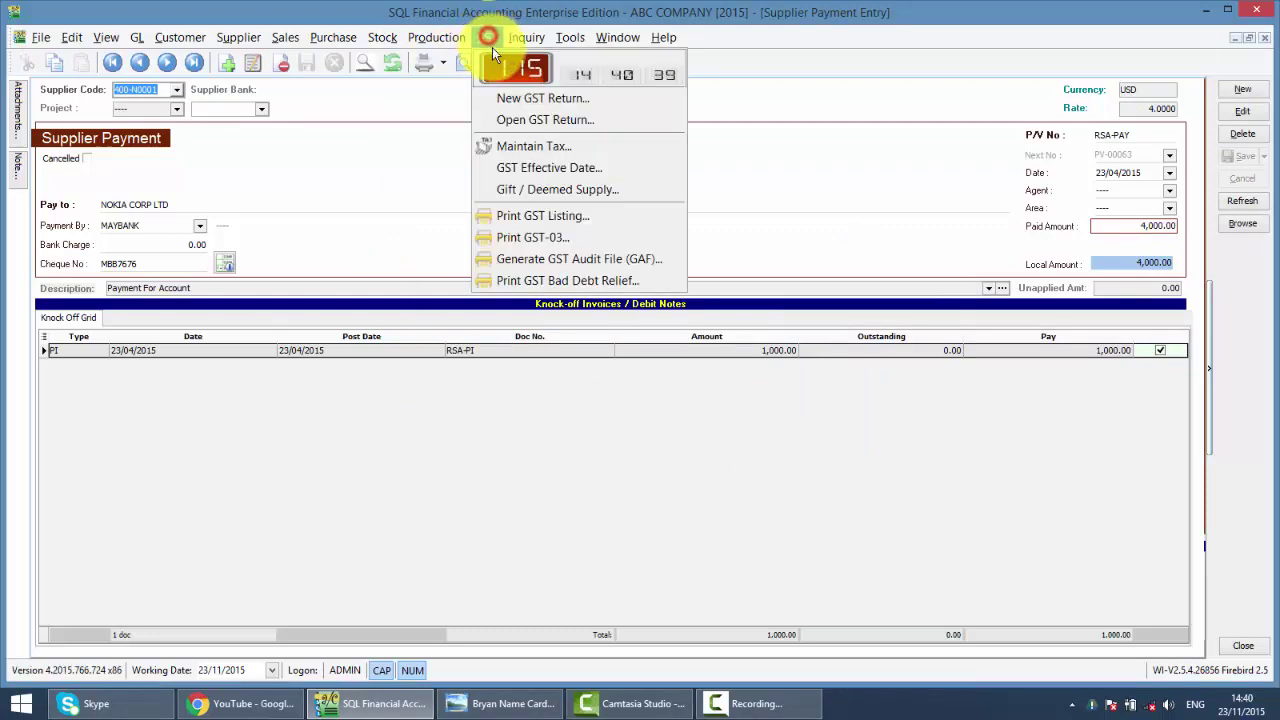
left_click(512, 104)
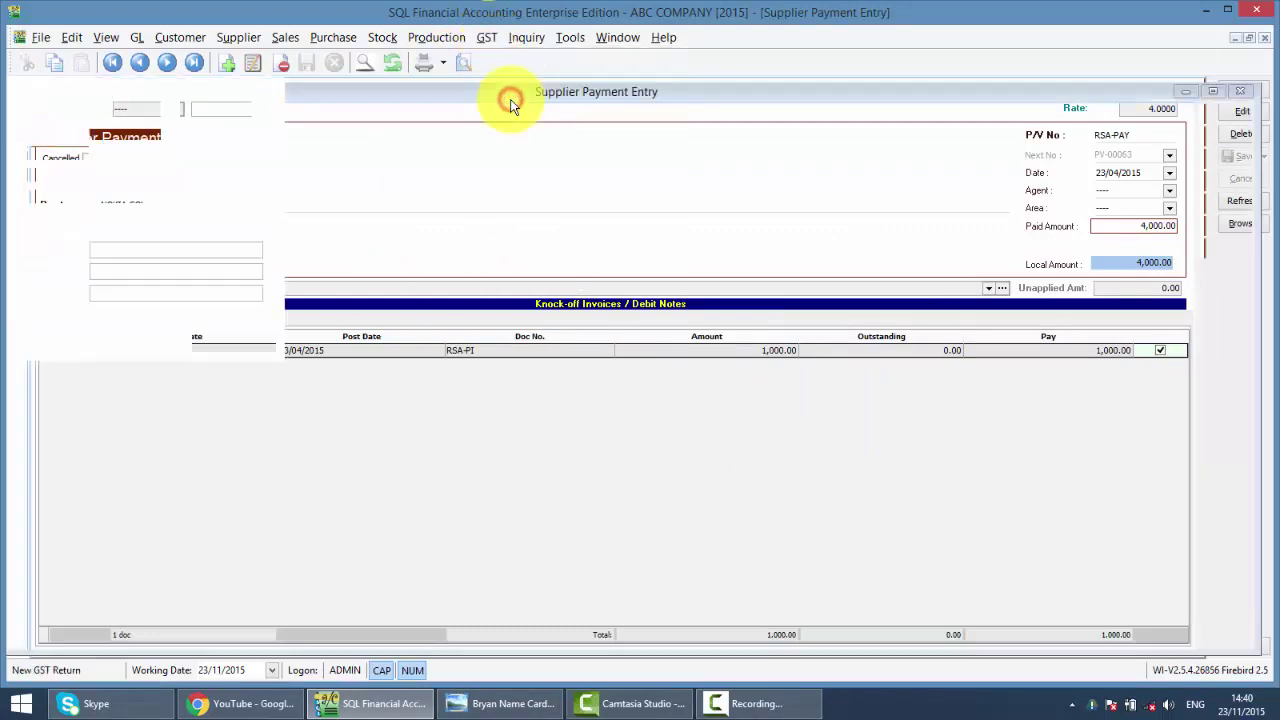
left_click(212, 341)
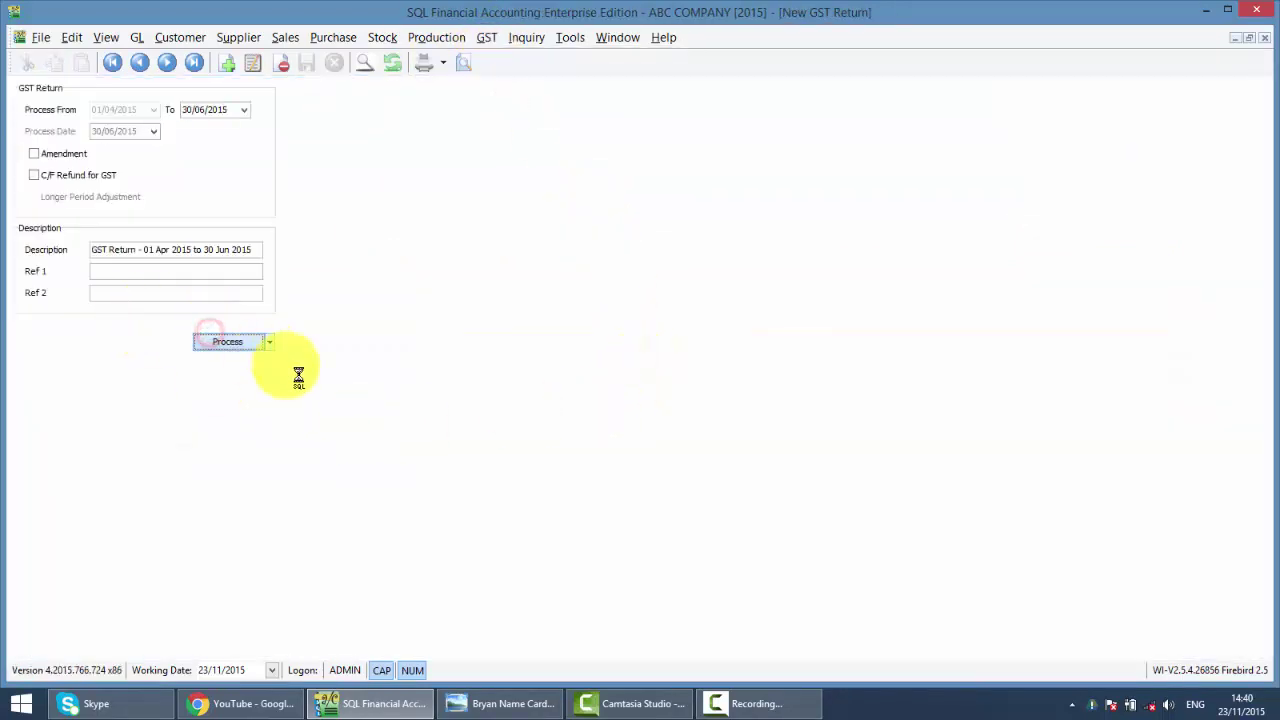
- Drill into GST-03's 721.60 output tax and find RSA-PAY at 3,800.00 with 228.00 DS tax
left_click(1091, 109)
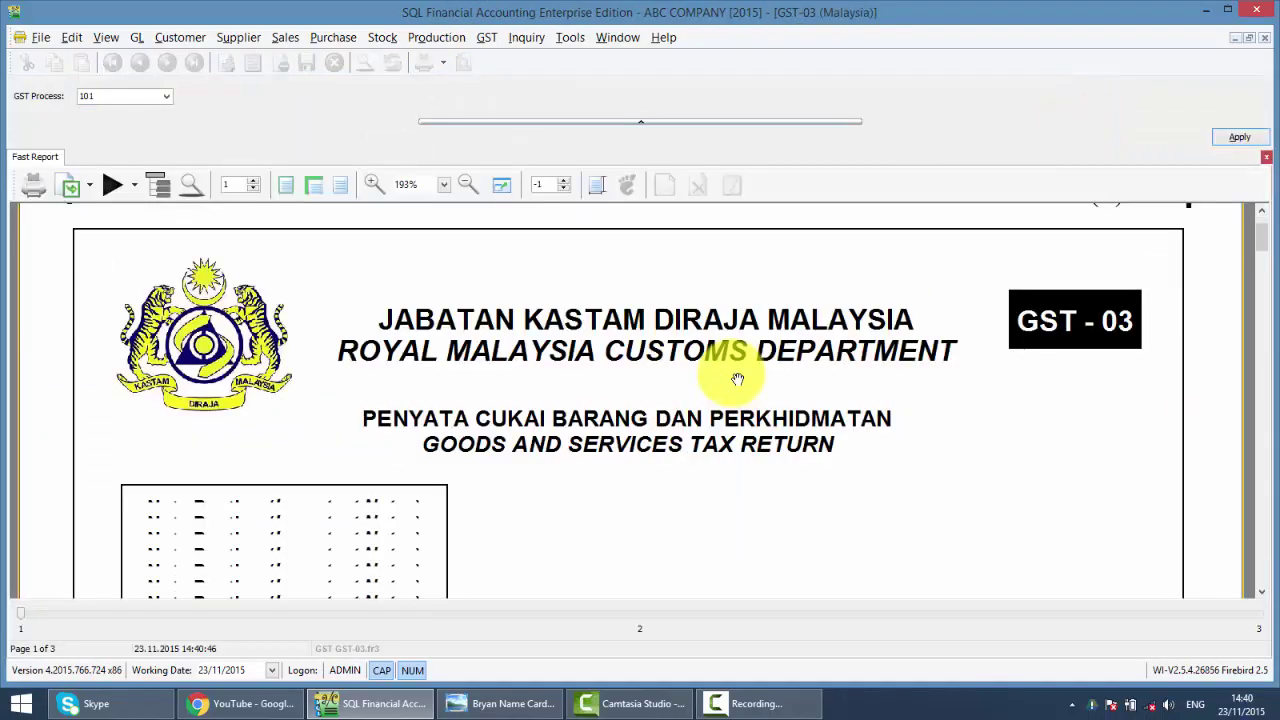
scroll(735, 378, "down", 10)
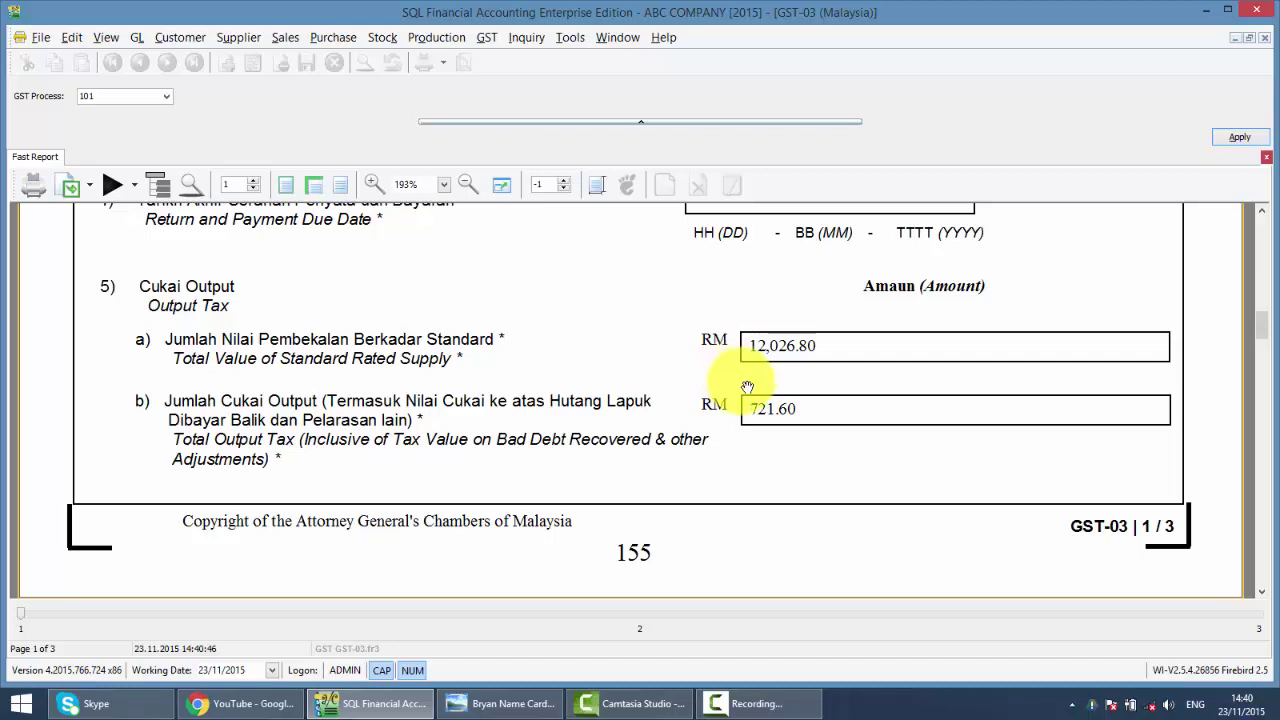
double_click(771, 409)
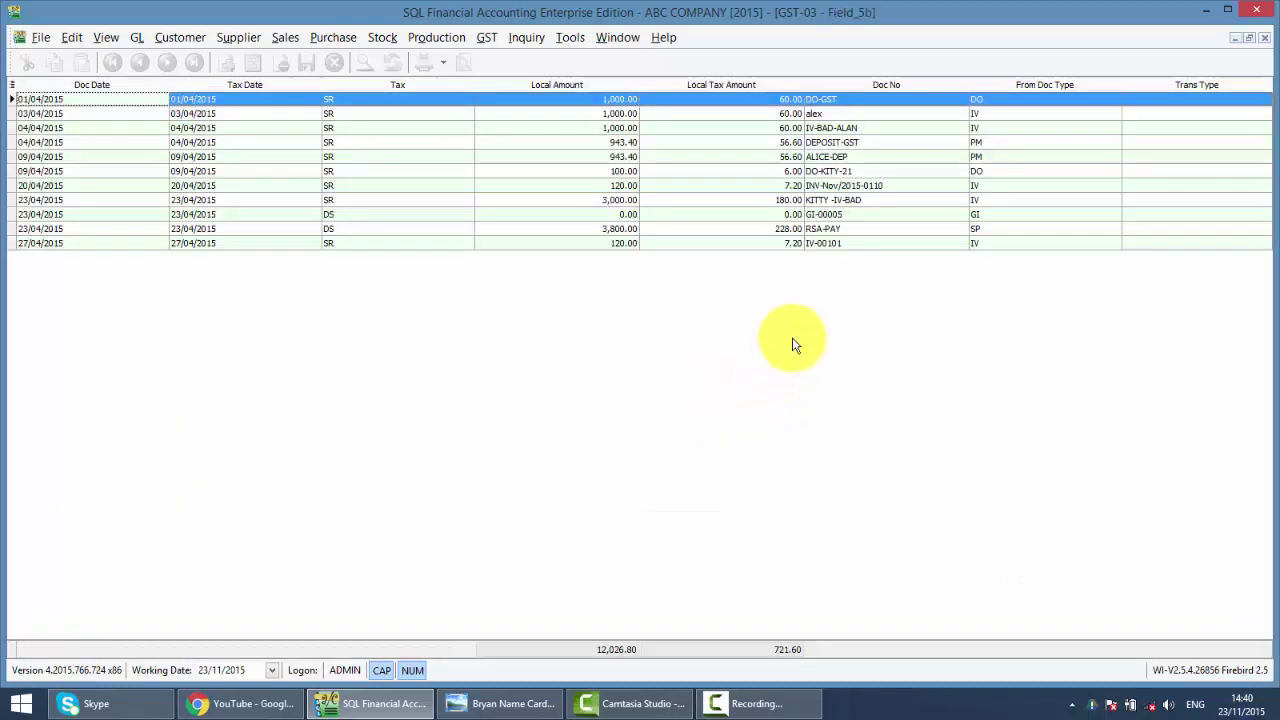
left_click(842, 233)
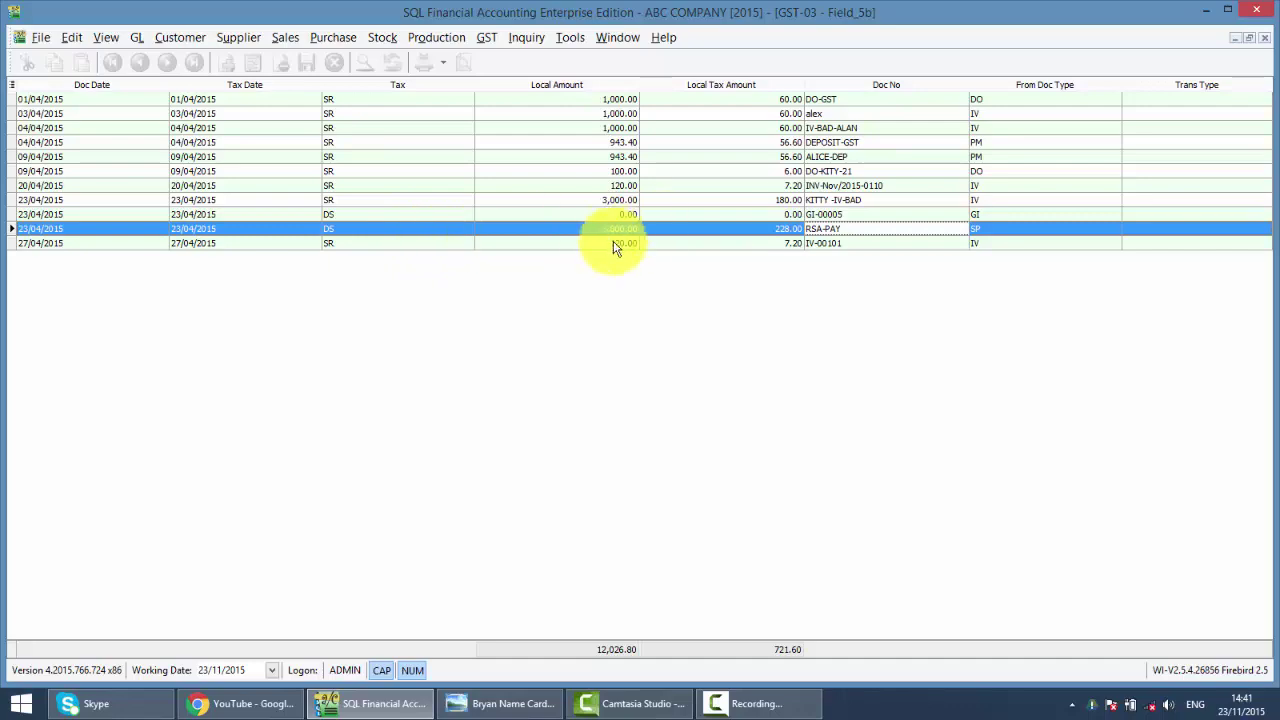
- Check that RSA-PAY appears in the 228.00 input tax listing
left_click(1264, 37)
scroll(829, 329, "down", 10)
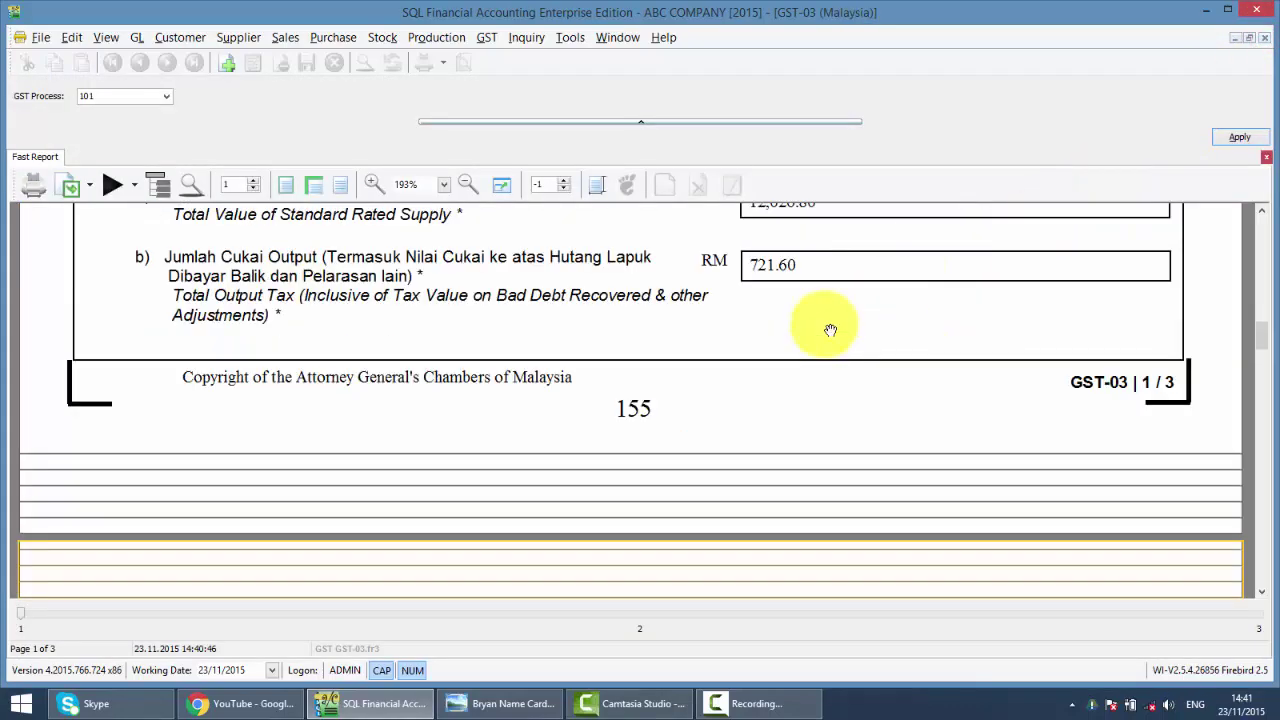
left_click(784, 402)
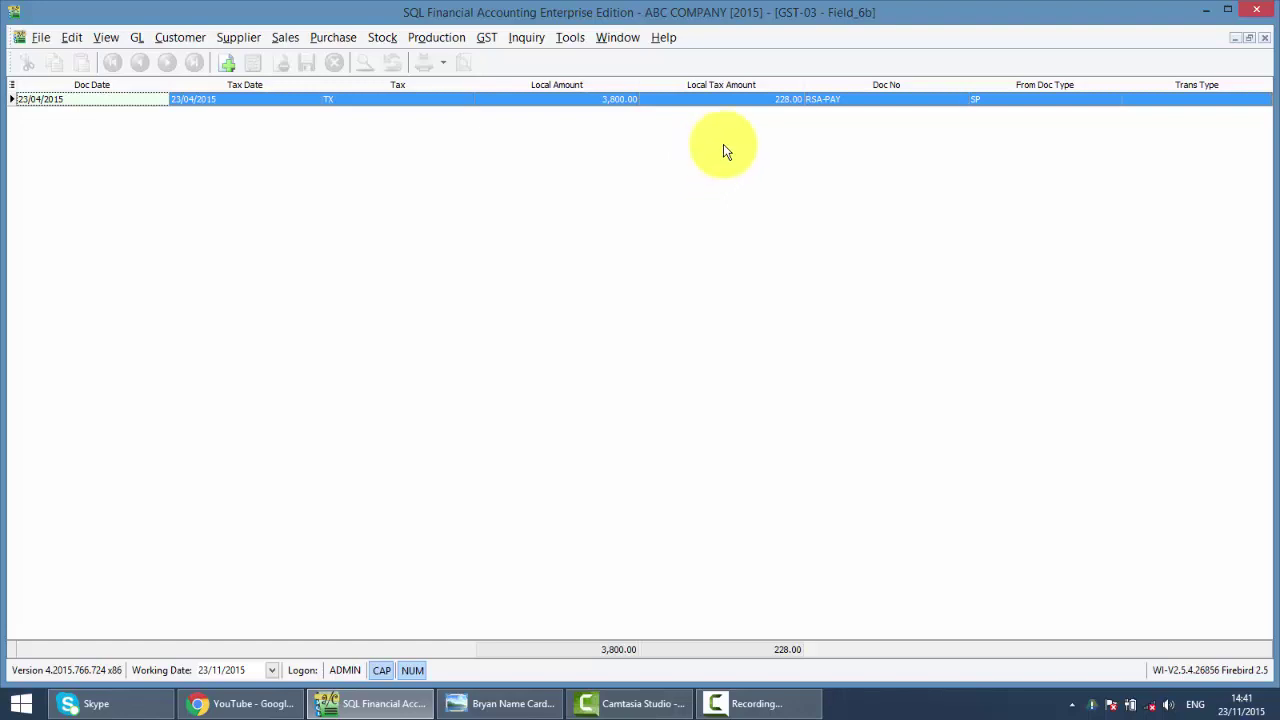
- Close the input tax listing, the GST-03 preview and the GST returns list
left_click(1268, 38)
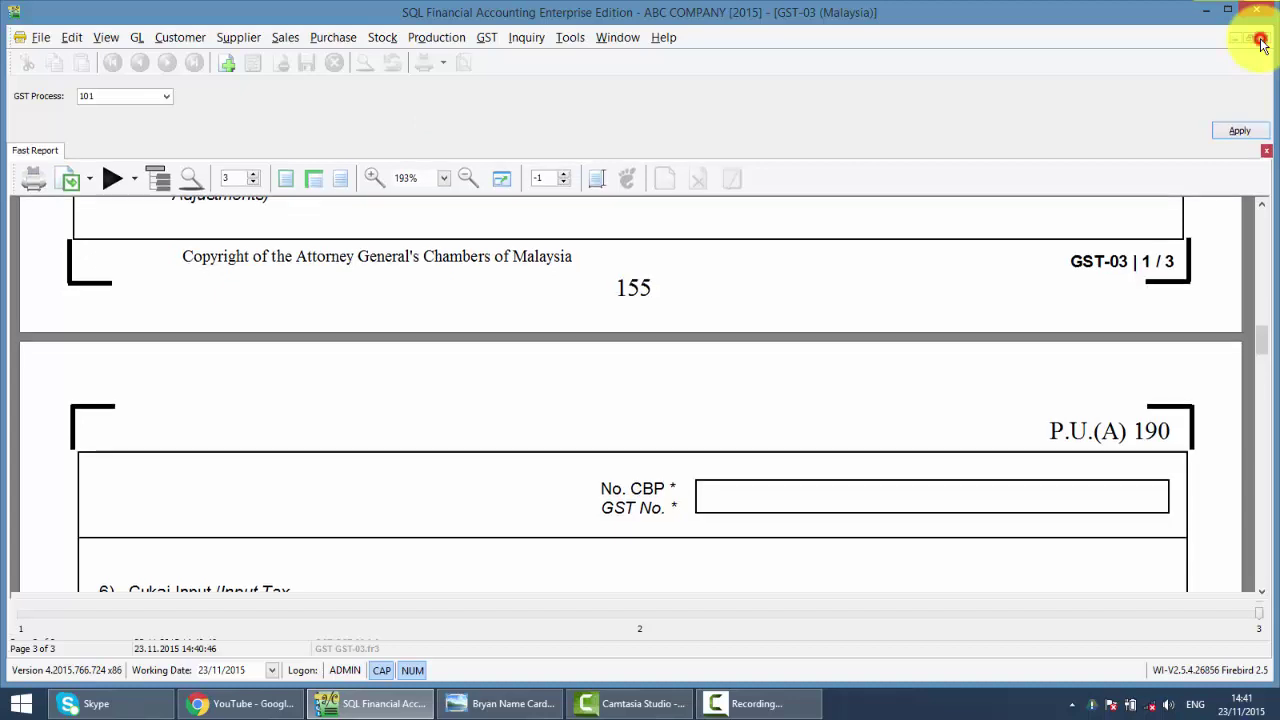
left_click(1262, 42)
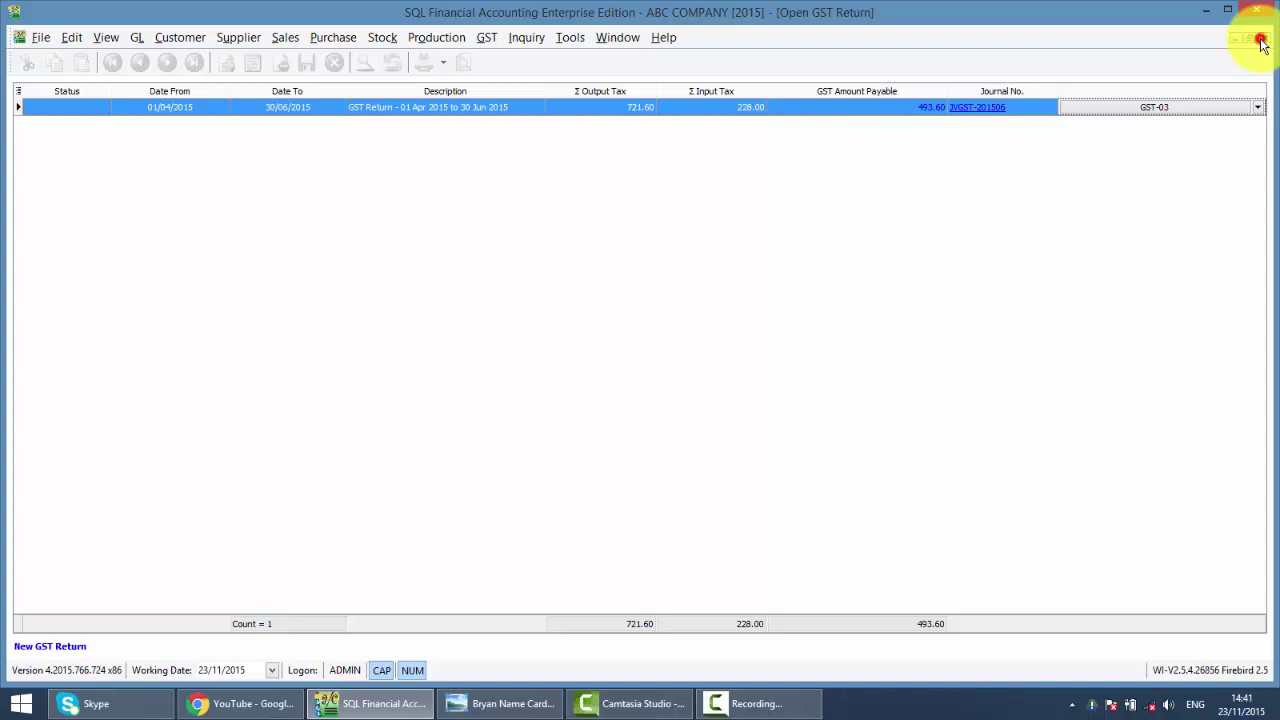
left_click(1262, 42)
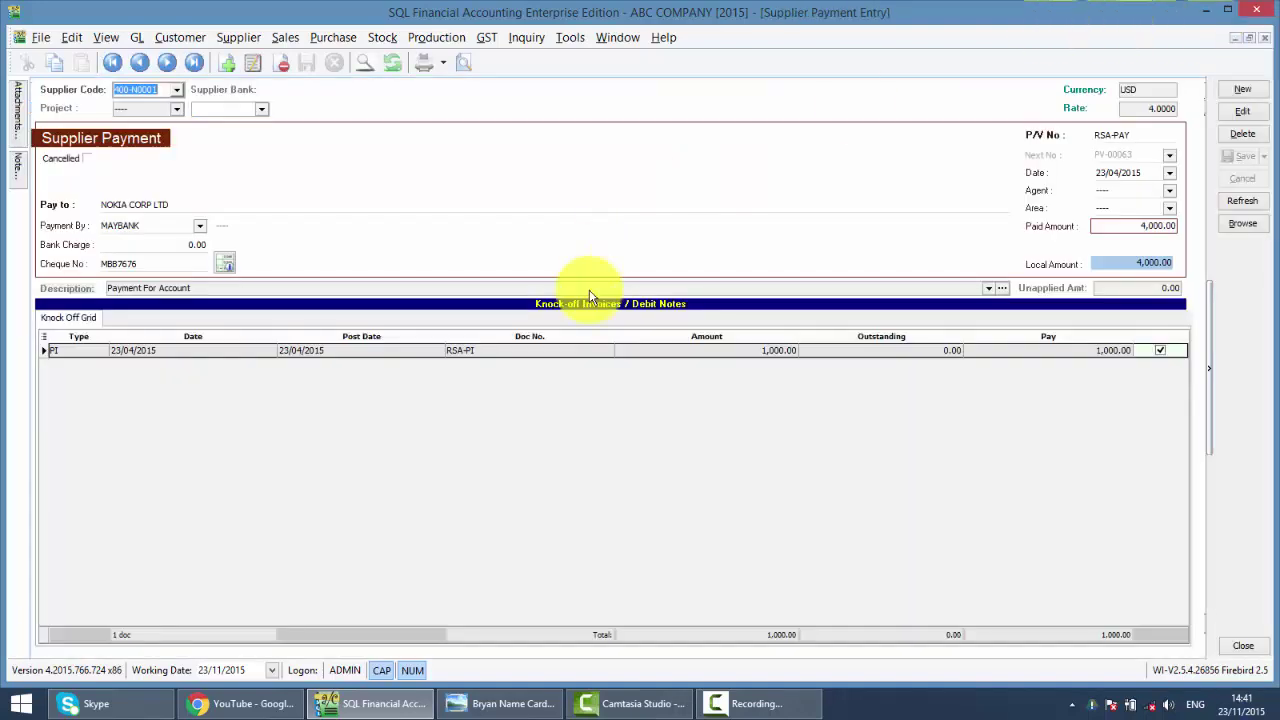
- Scroll through the Syntax Technologies tutorial videos in Chrome, then return to the name card in Photo Viewer
left_click(250, 708)
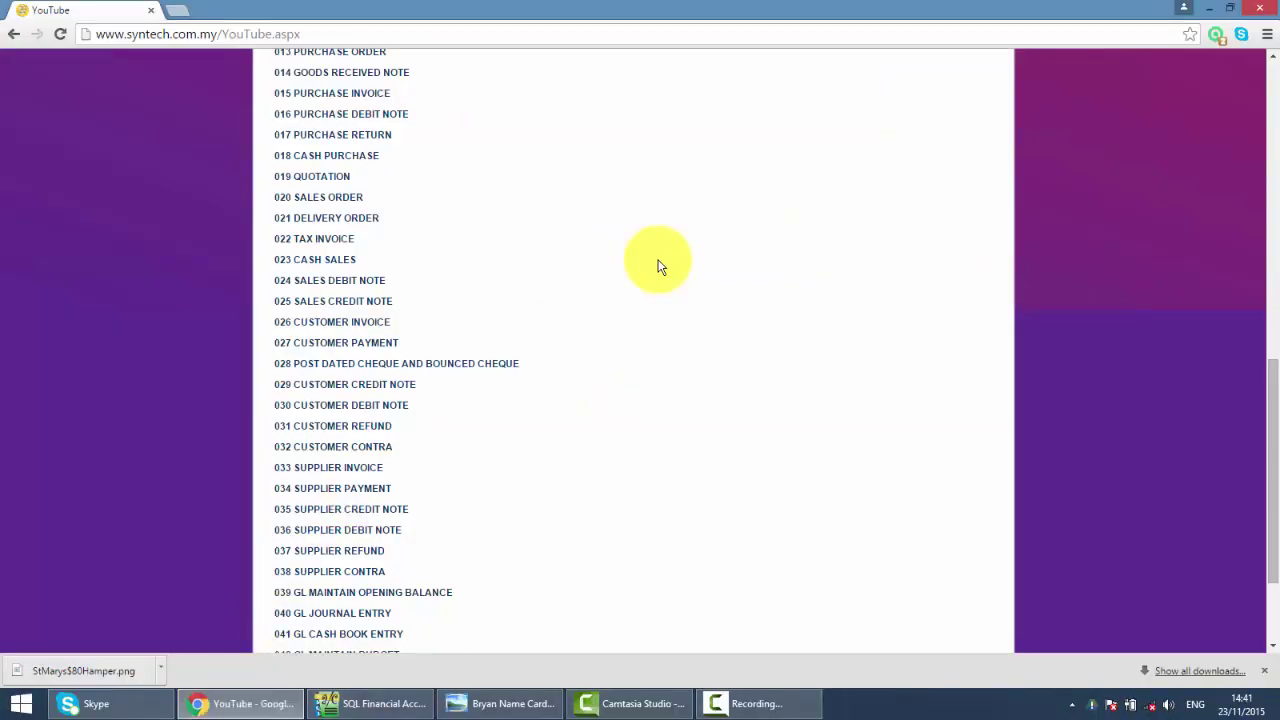
scroll(658, 266, "up", 4)
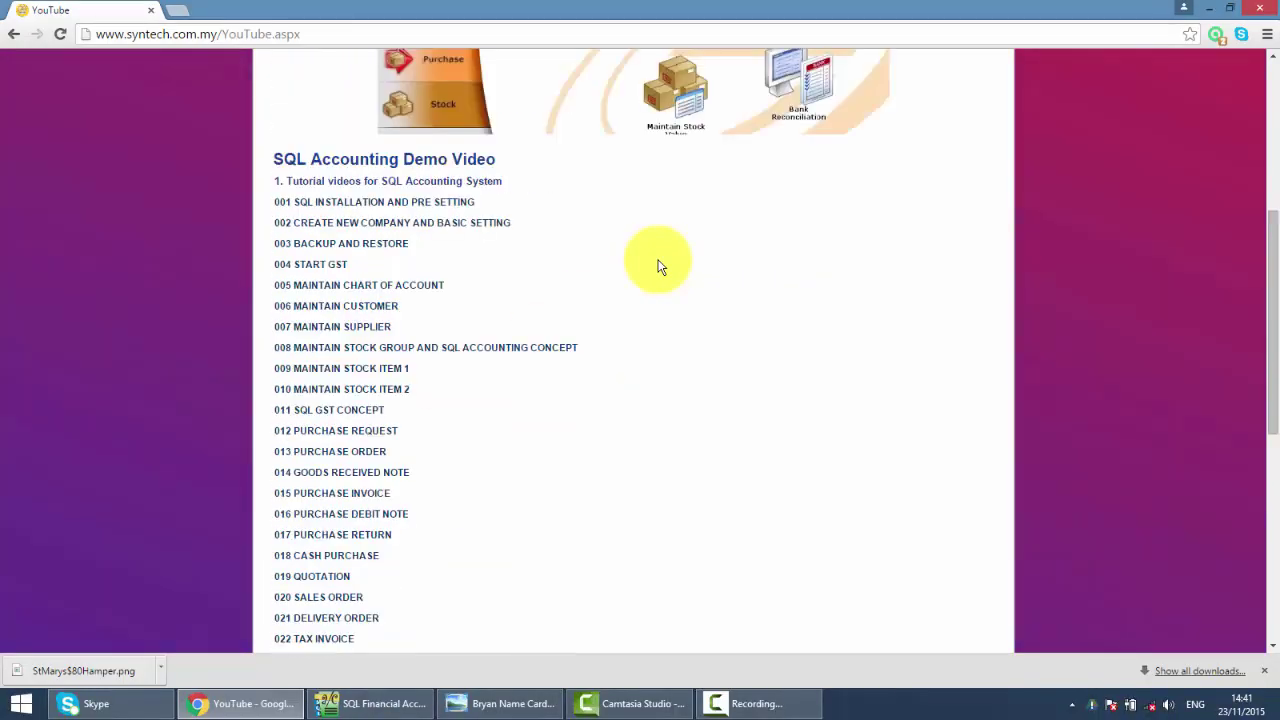
scroll(201, 193, "up", 4)
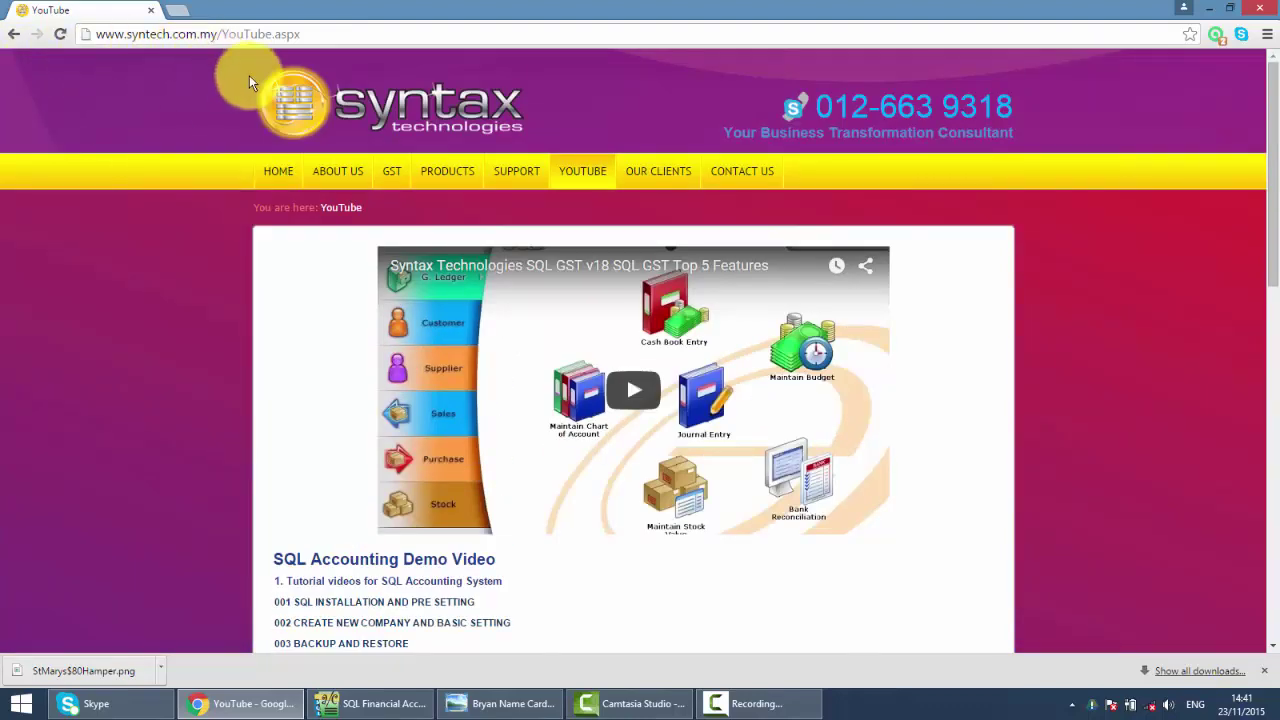
scroll(498, 380, "down", 1)
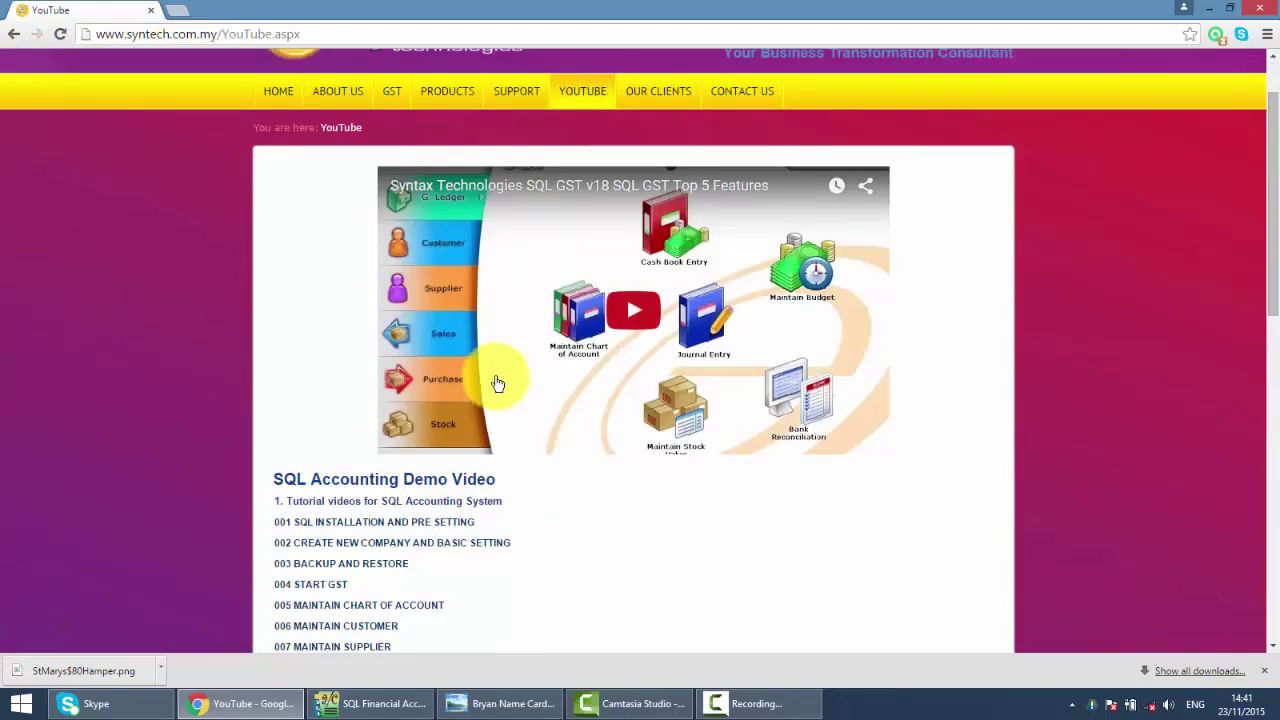
scroll(437, 335, "down", 8)
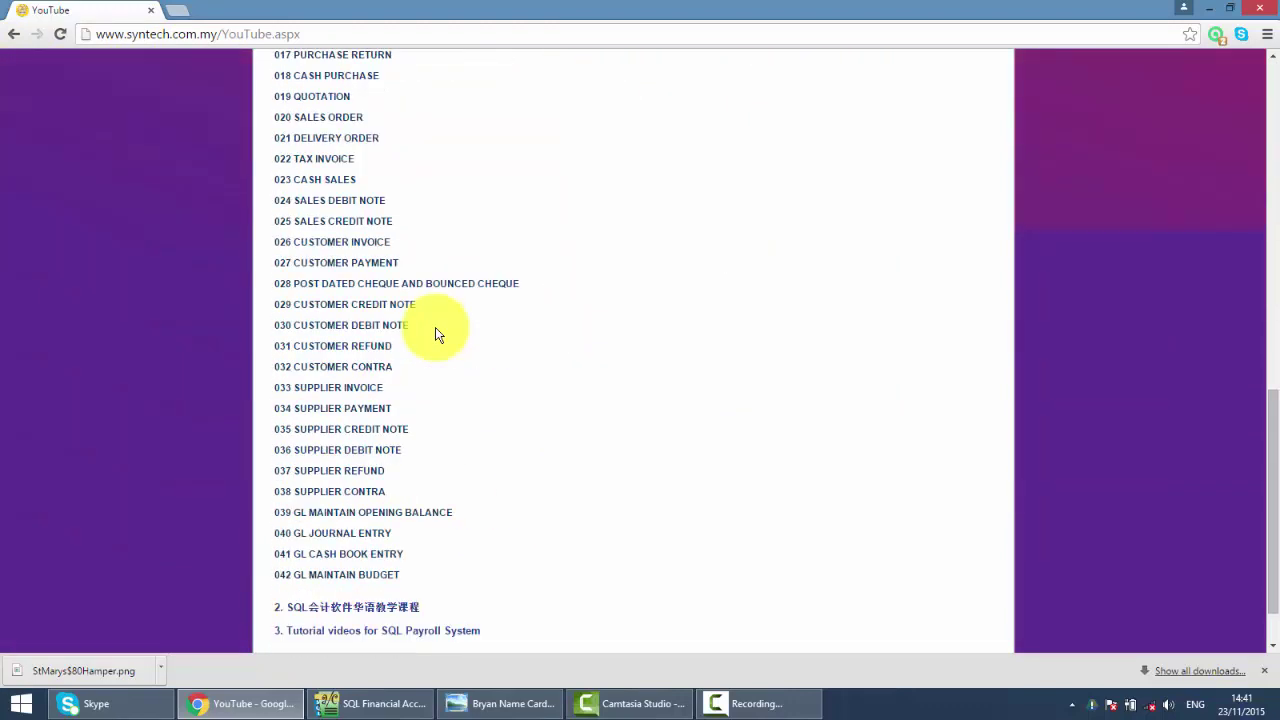
left_click(503, 703)
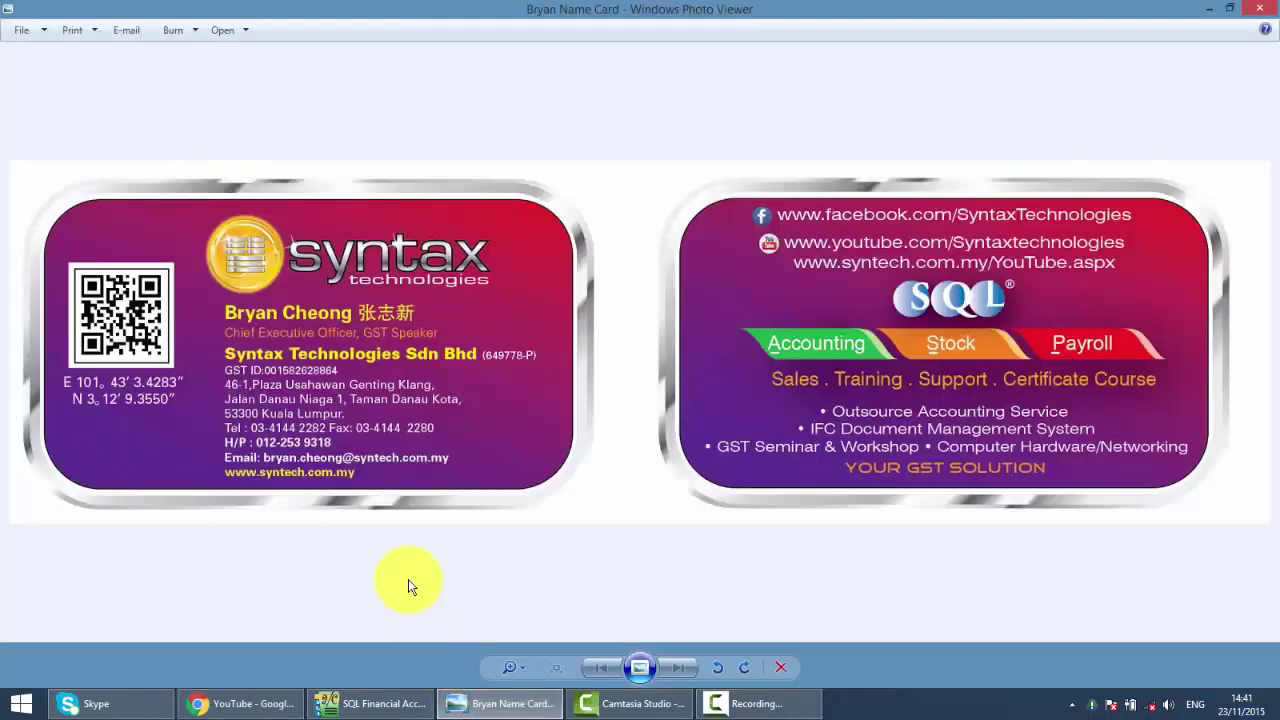